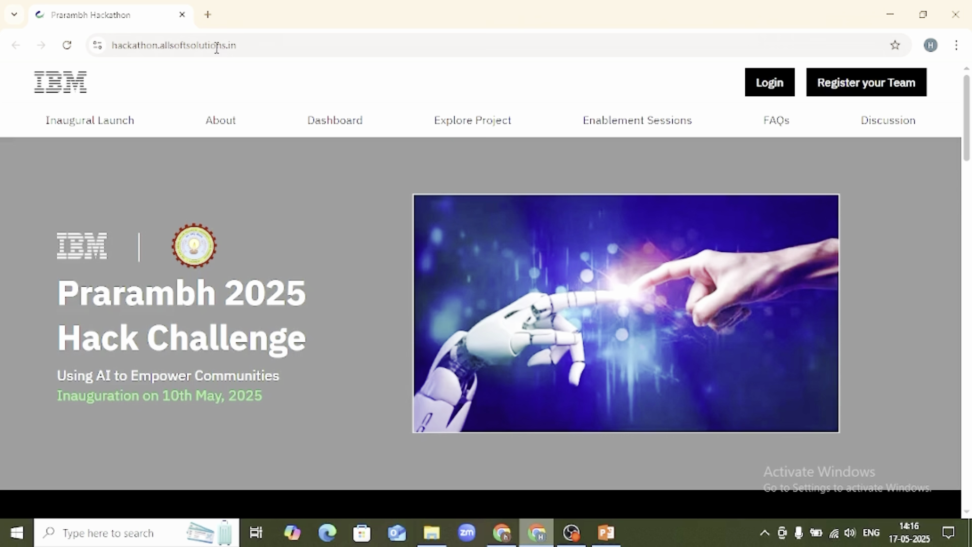
Step: Look through the Prarambh 2025 hackathon home page, including the inauguration agenda and the speaker profiles
click(249, 46)
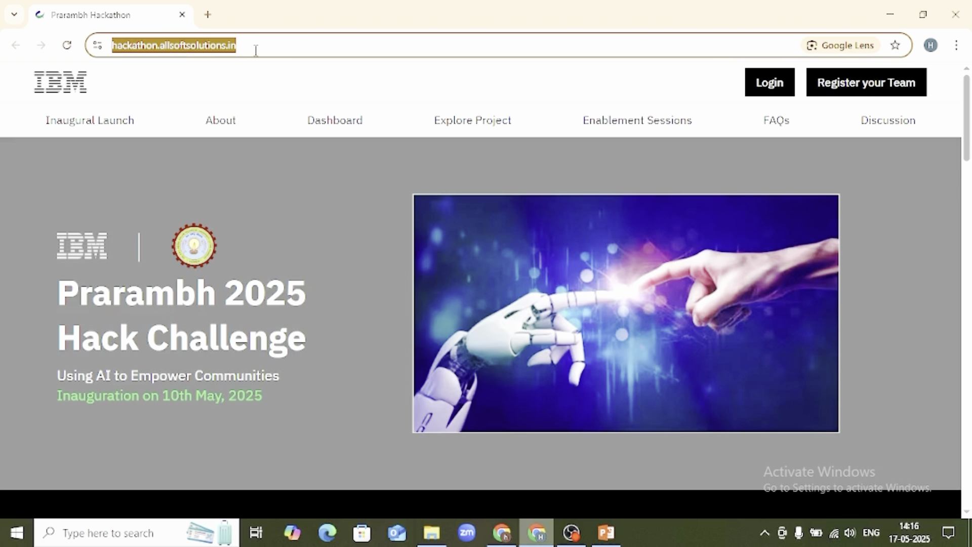
click(295, 96)
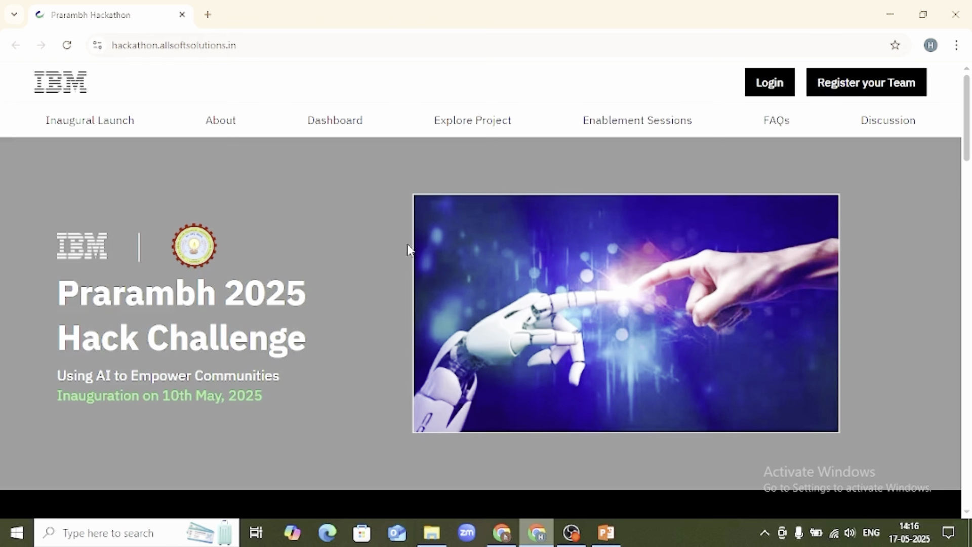
scroll(501, 269, down, 2)
scroll(503, 275, up, 2)
scroll(506, 286, down, 6)
scroll(508, 291, up, 6)
scroll(509, 293, down, 3)
scroll(508, 293, up, 3)
scroll(386, 234, down, 5)
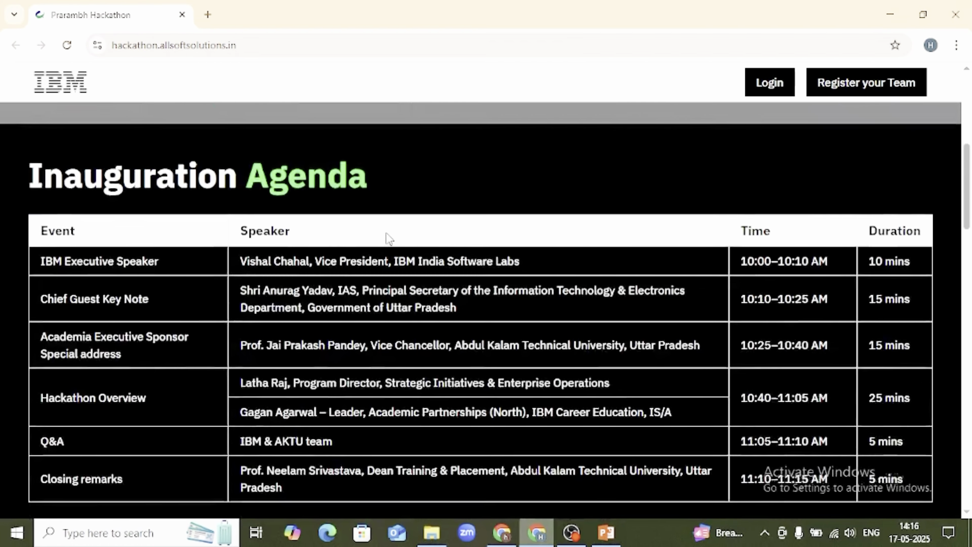
scroll(387, 237, down, 15)
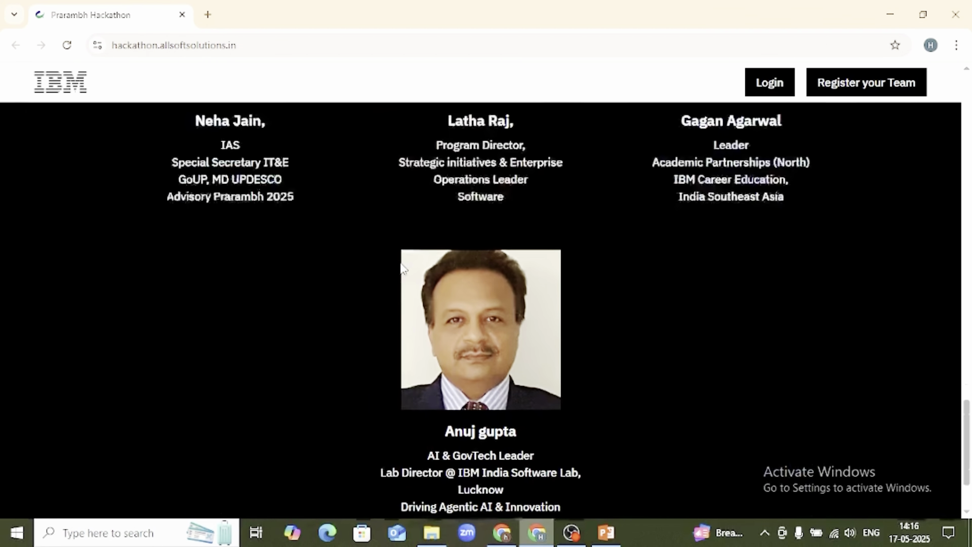
scroll(402, 268, down, 2)
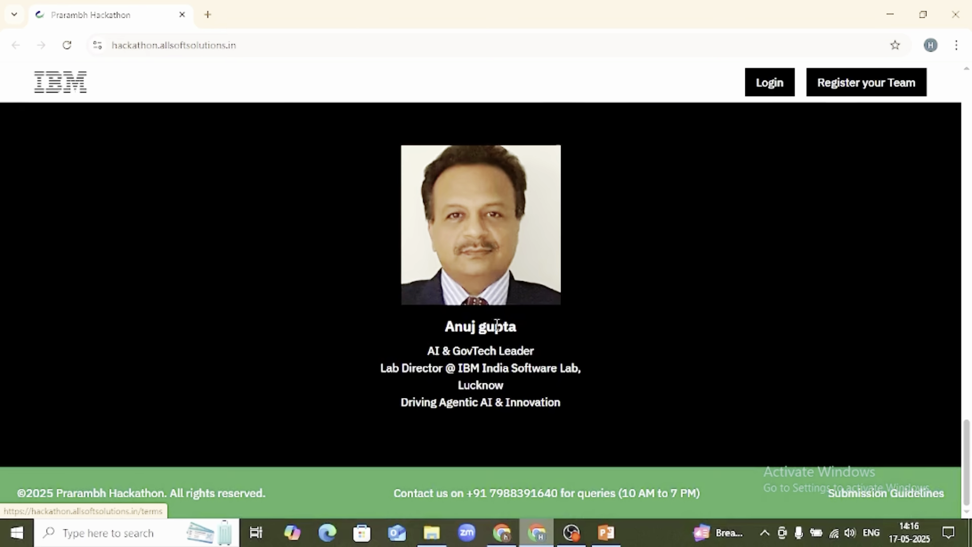
scroll(412, 304, up, 10)
scroll(413, 306, up, 15)
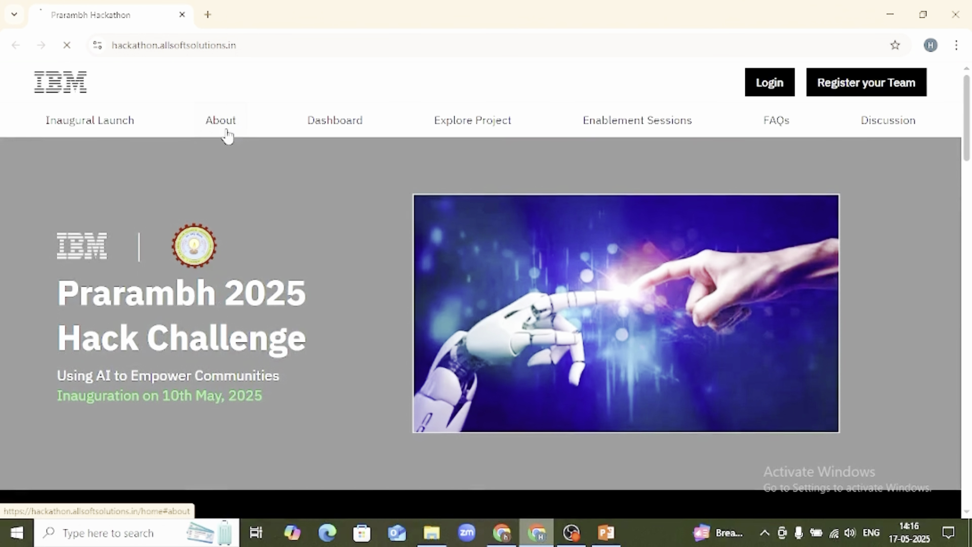
Step: Open the About section and review the challenge description, the listed projects and the event timeline
click(228, 136)
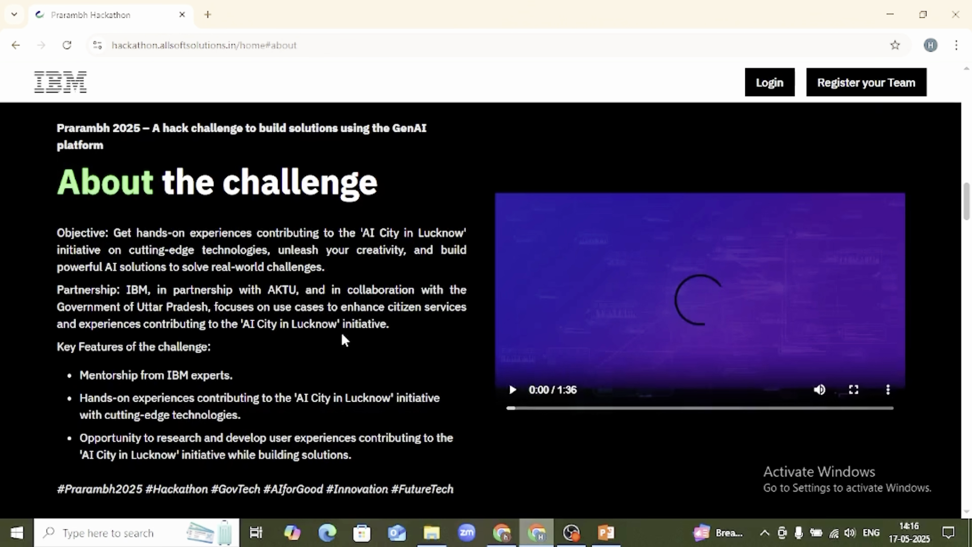
scroll(338, 336, down, 15)
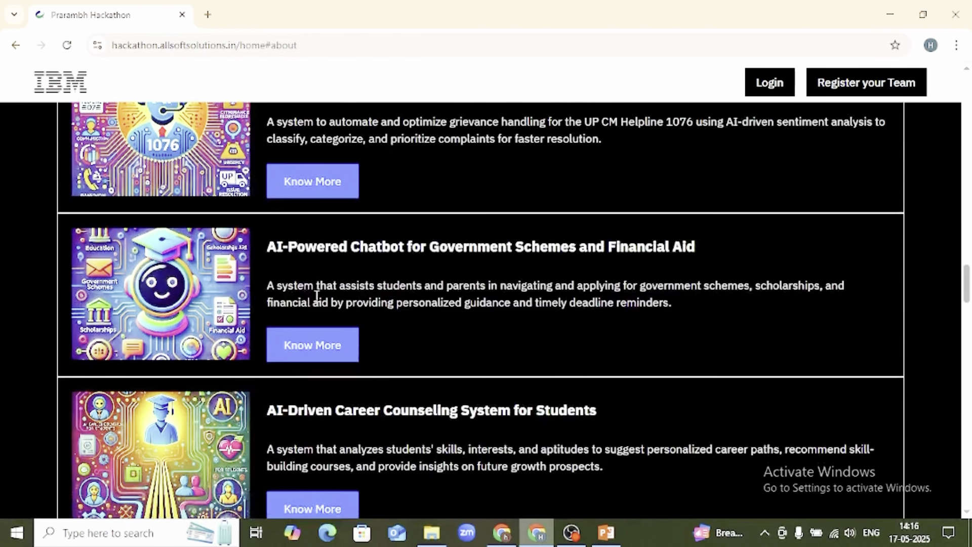
scroll(372, 320, up, 20)
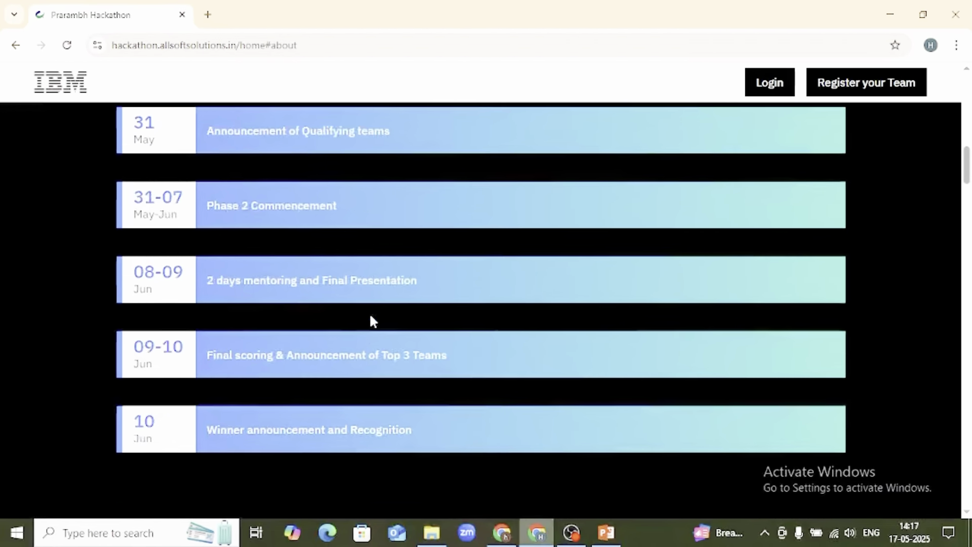
scroll(389, 198, up, 8)
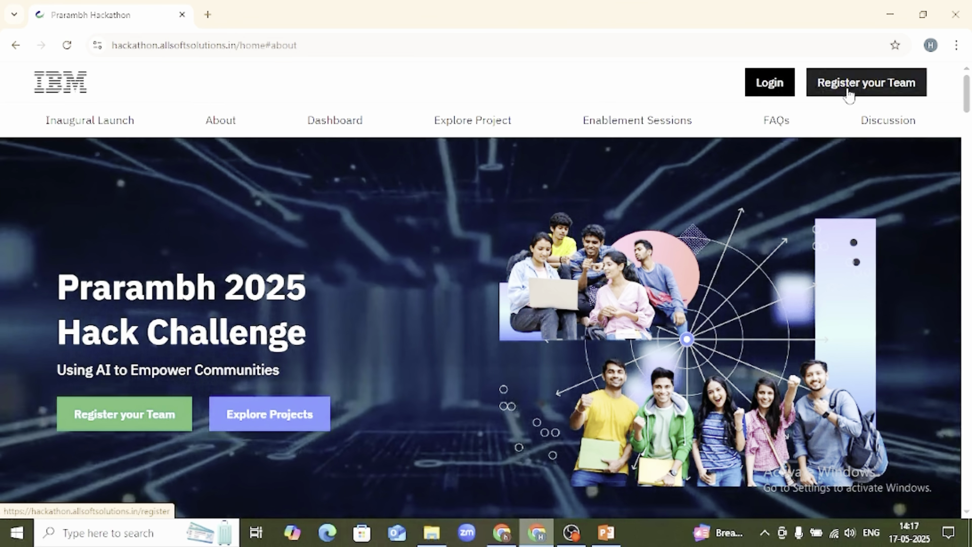
Step: Go to the hackathon login page and sign in with the account's email and password
click(850, 95)
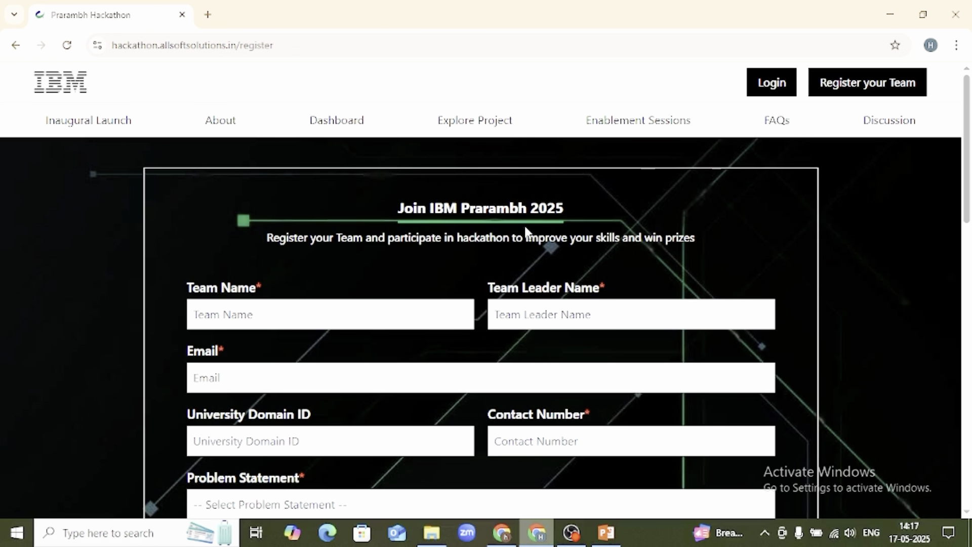
click(759, 91)
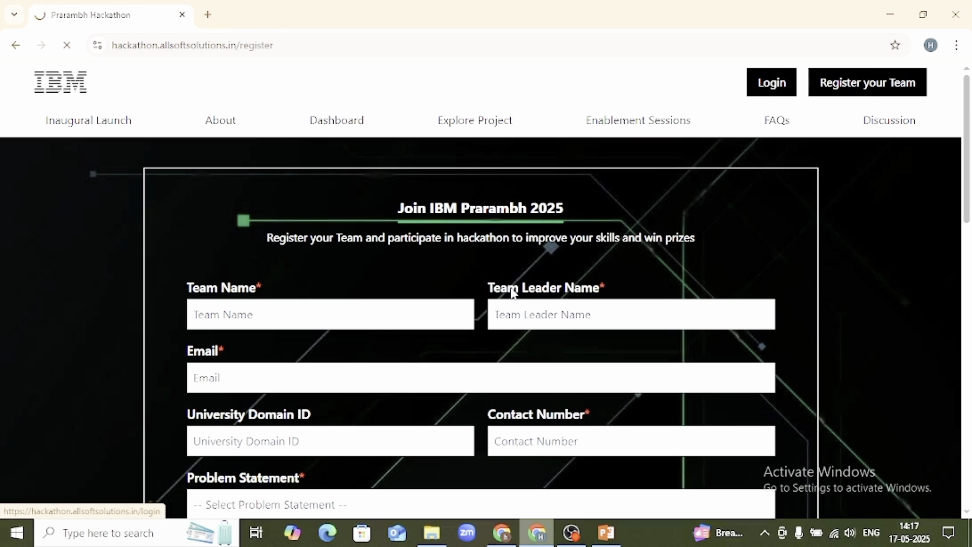
click(476, 323)
click(494, 375)
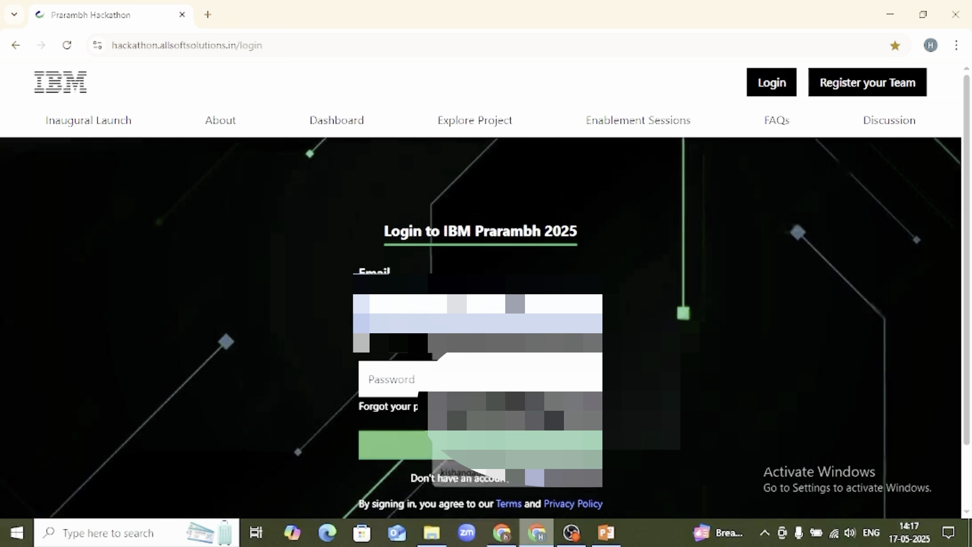
click(486, 379)
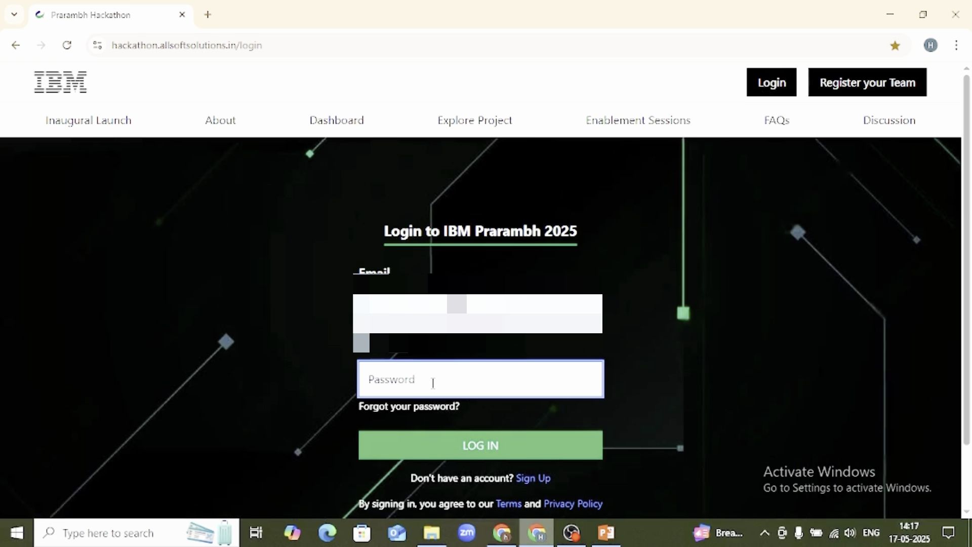
text(•)
click(492, 445)
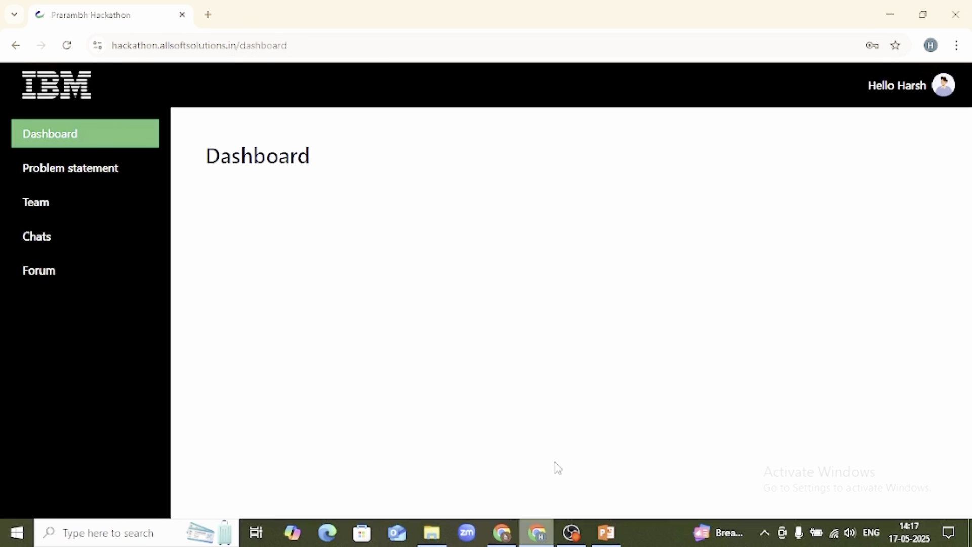
Step: Switch to the other Chrome window with the hackathon home page and open its team registration form
mouse_move(513, 534)
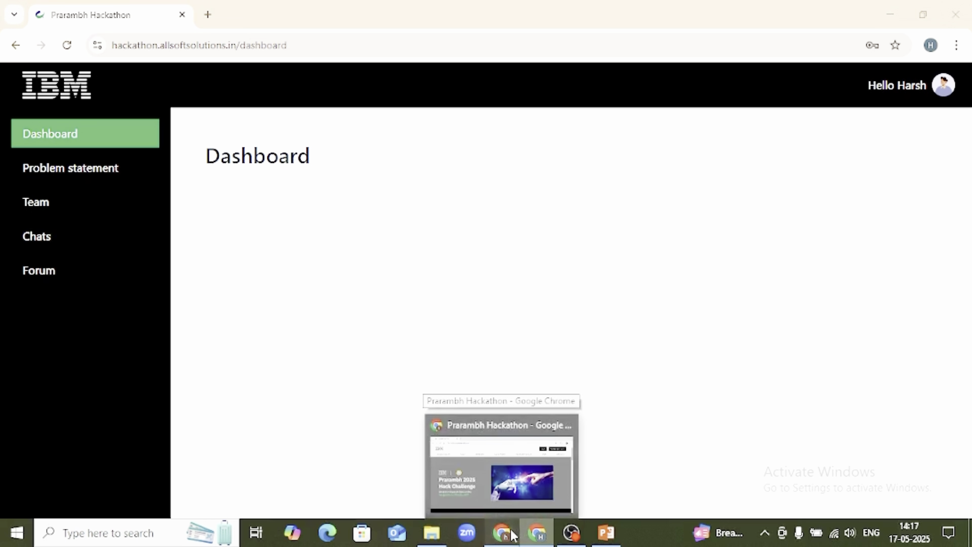
click(461, 432)
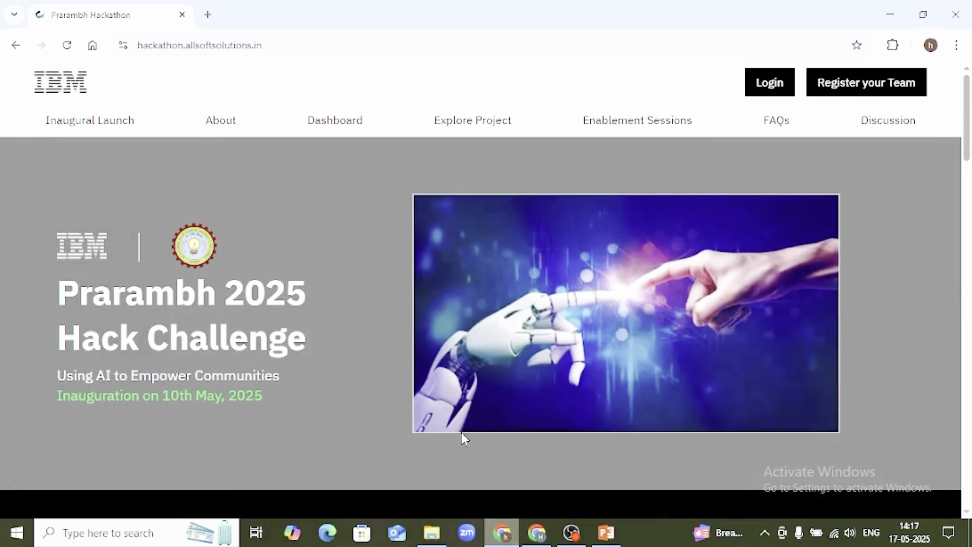
click(841, 94)
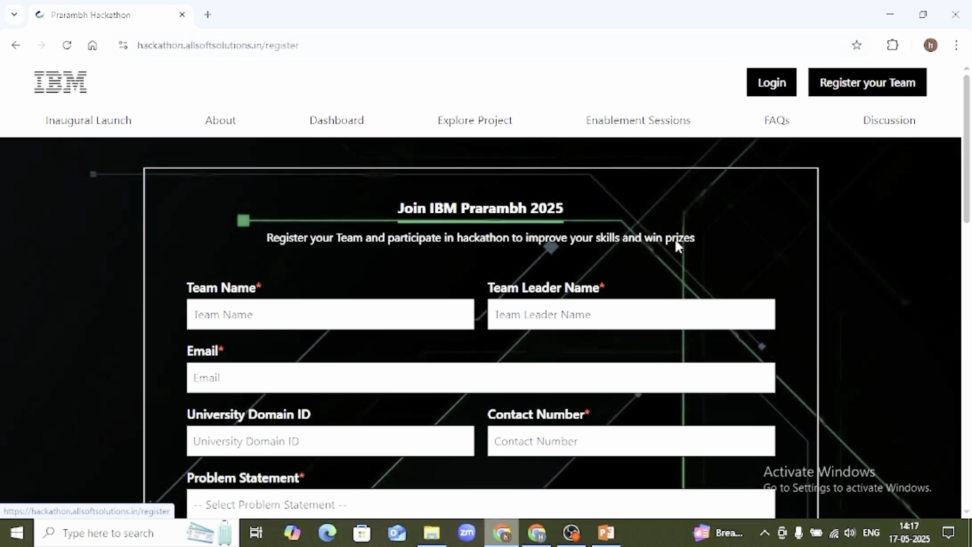
scroll(336, 274, down, 1)
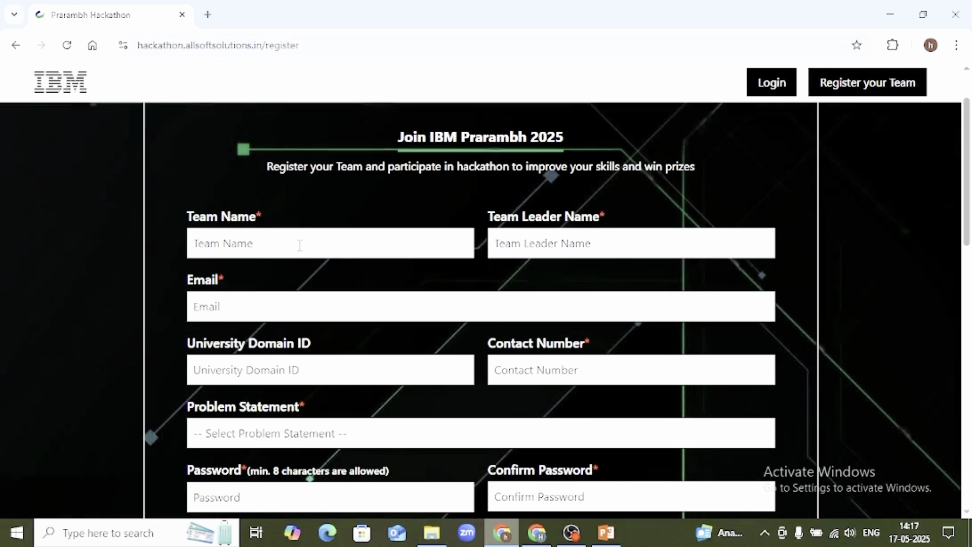
Step: Fill in the team leader's name, email and contact number using the saved autofill profile
click(238, 244)
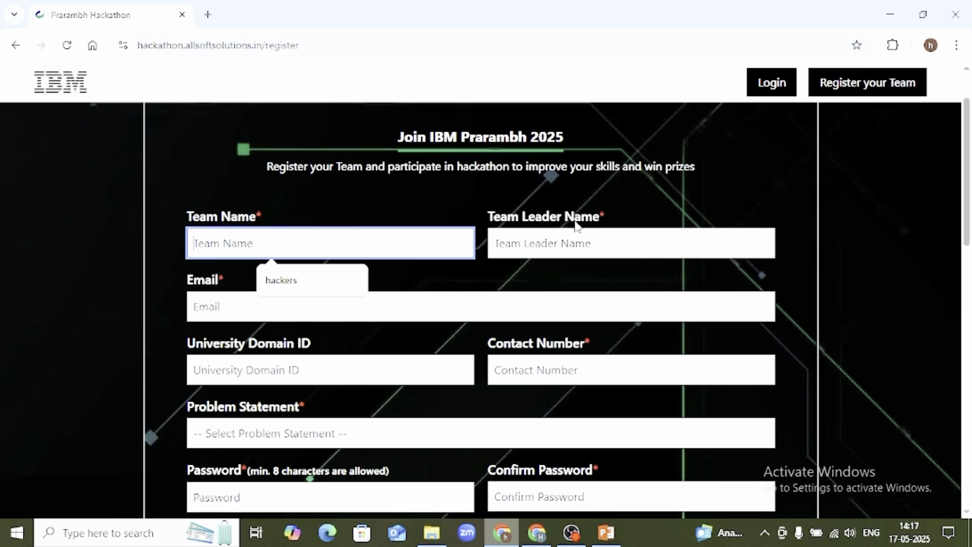
click(572, 240)
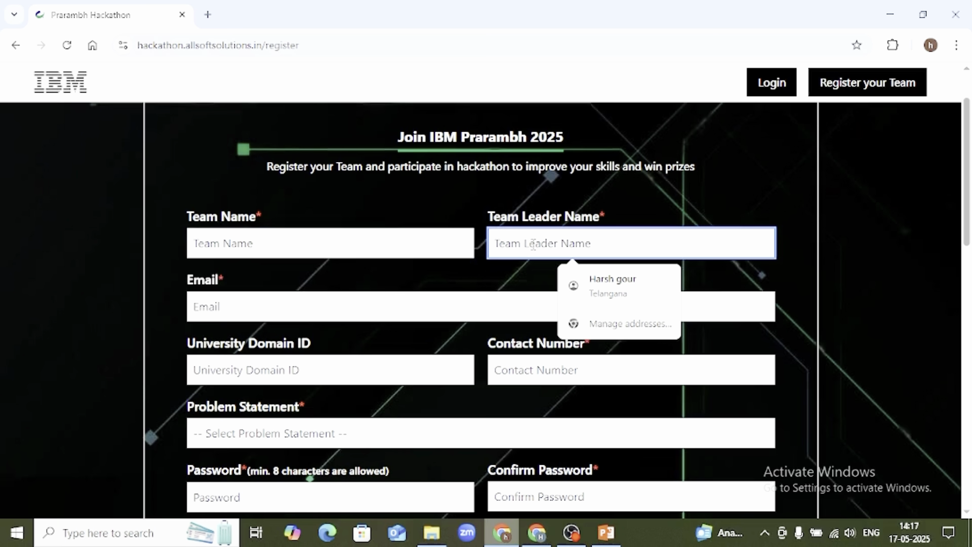
click(282, 242)
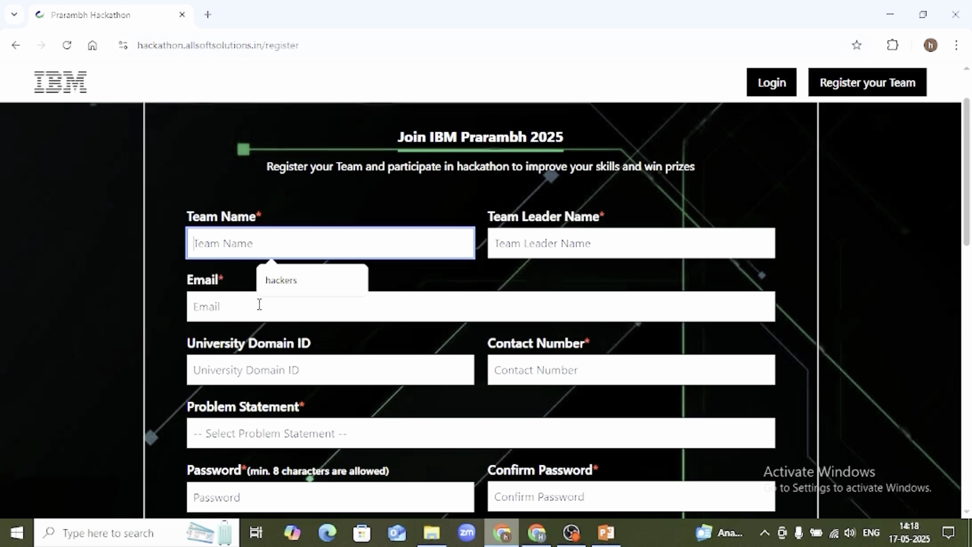
click(259, 304)
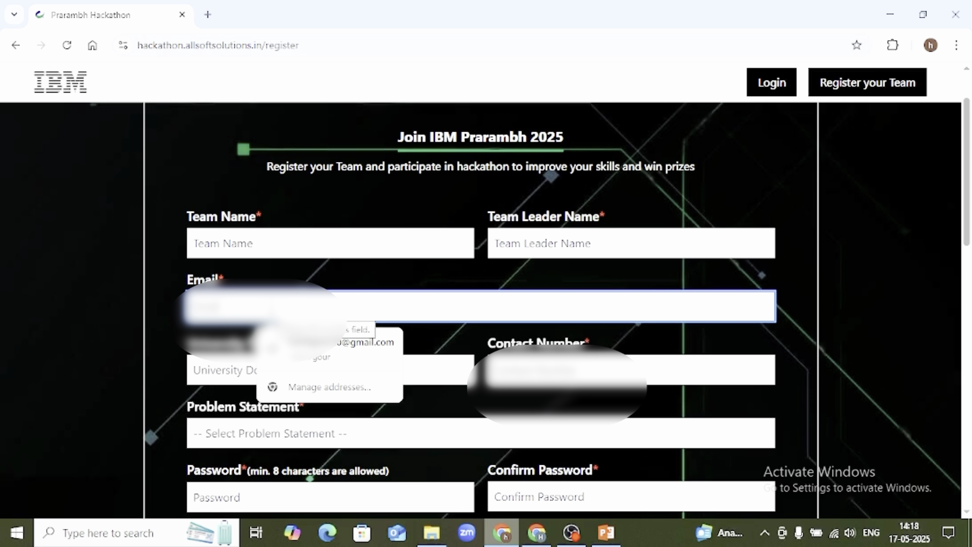
key(Down)
key(Return)
Step: Enter "hackers" as the team name from the saved suggestion and leave the University Domain ID empty
click(314, 244)
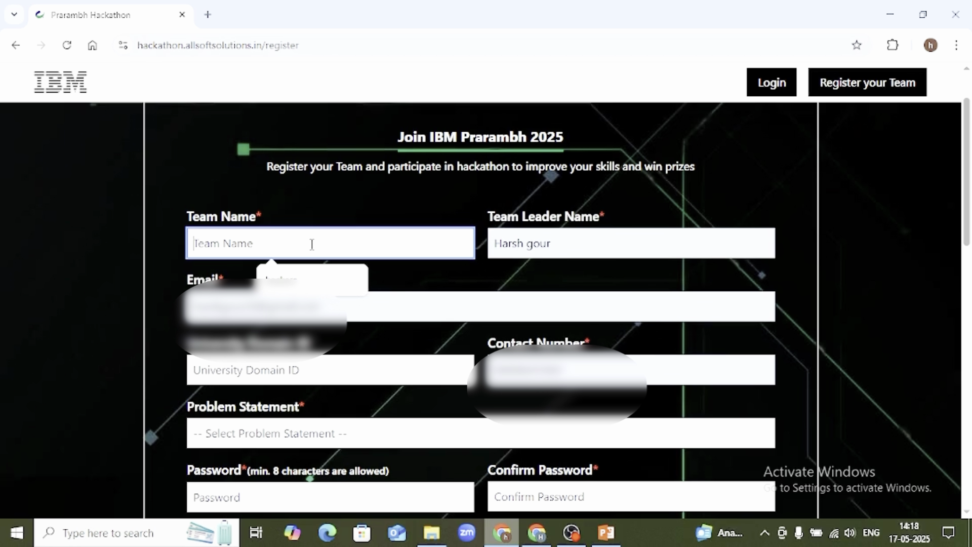
click(291, 280)
scroll(286, 291, down, 1)
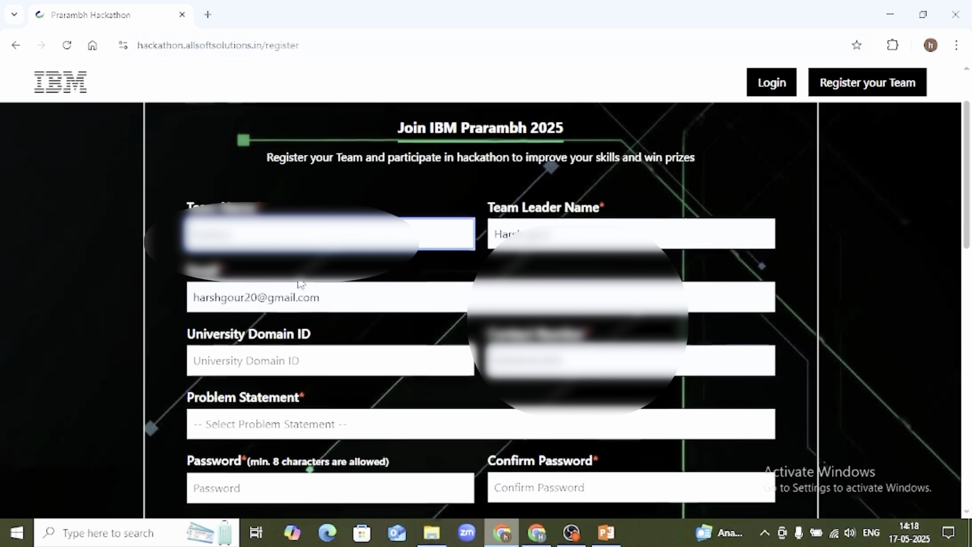
click(283, 300)
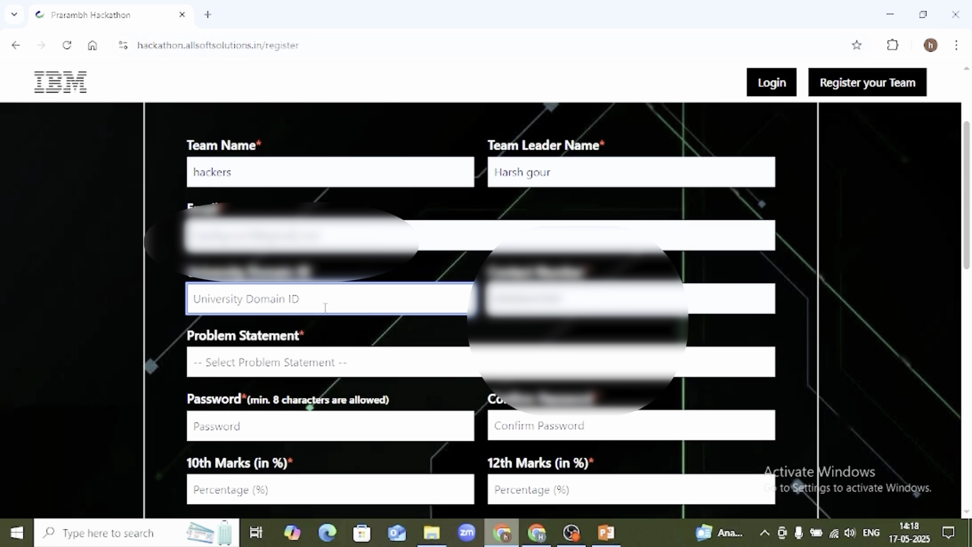
Step: Set the problem statement to "AI-Powered Chatbot for Government Schemes and Financial Aid"
scroll(327, 307, down, 1)
click(317, 303)
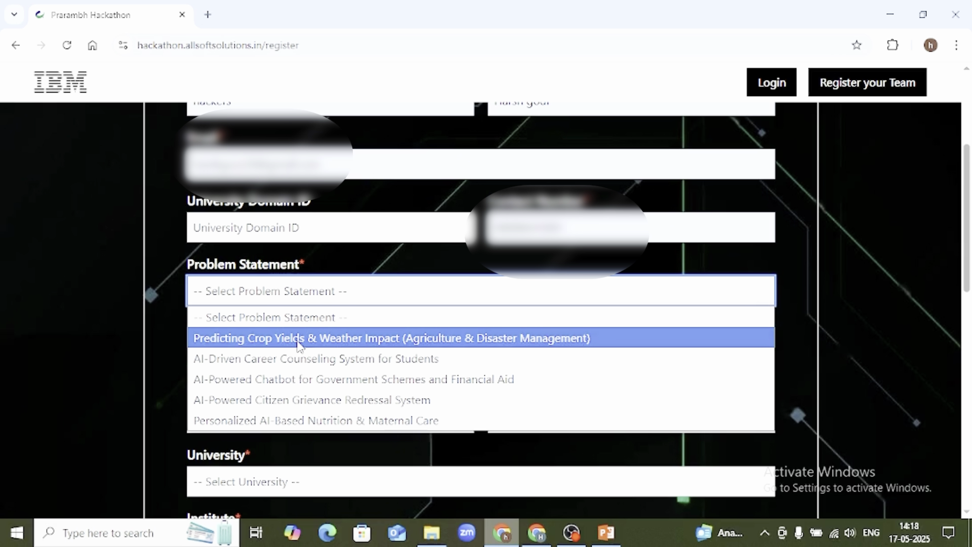
click(302, 387)
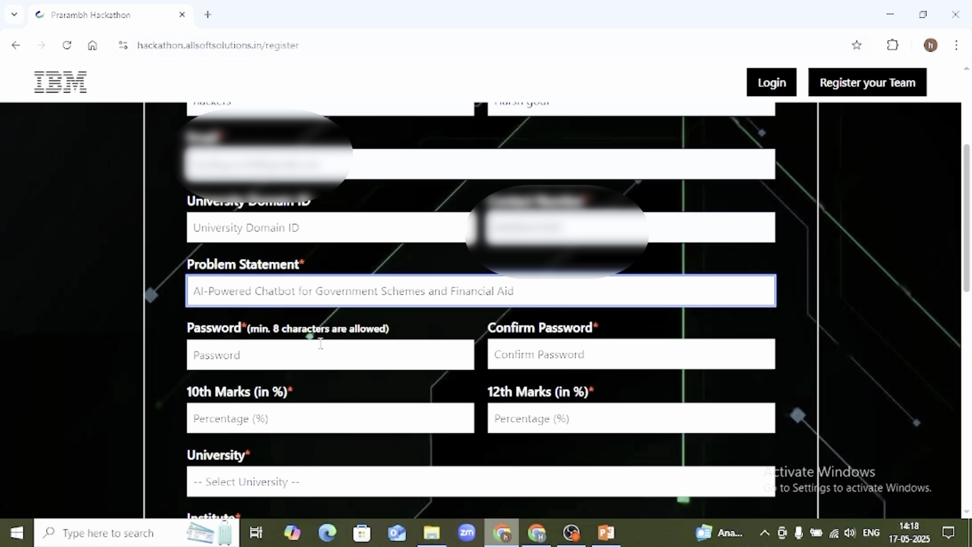
Step: Change the problem statement to "Predicting Crop Yields & Weather Impact (Agriculture & Disaster Management)"
scroll(471, 380, down, 10)
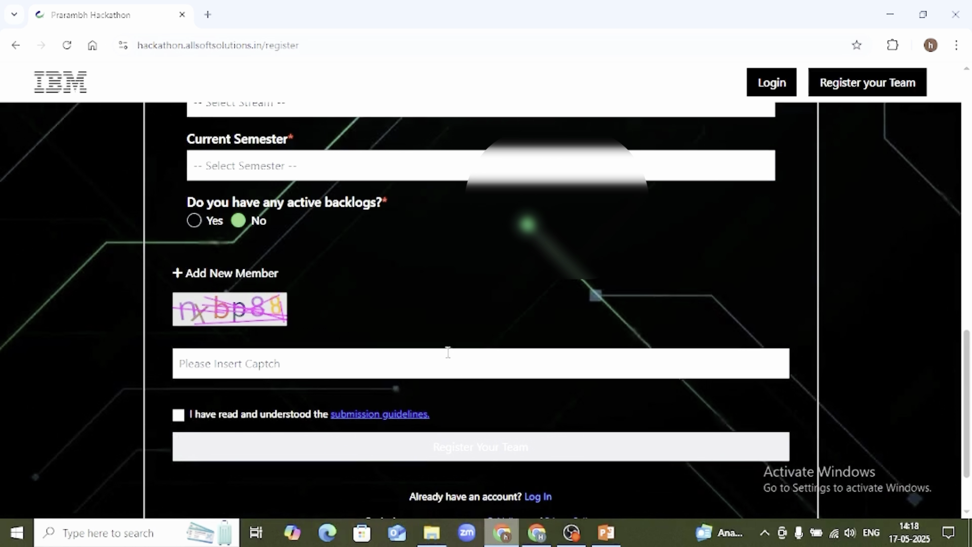
scroll(428, 338, up, 5)
scroll(427, 338, up, 5)
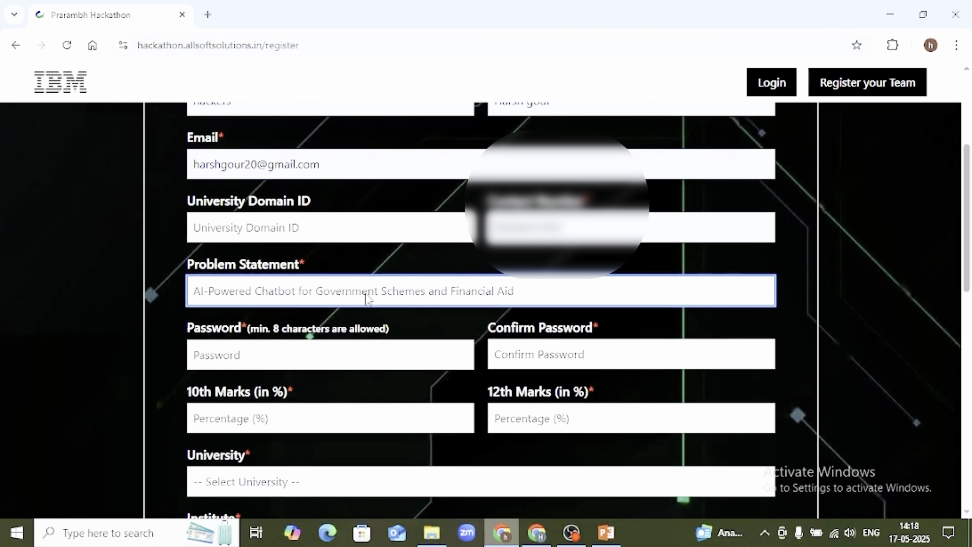
click(366, 298)
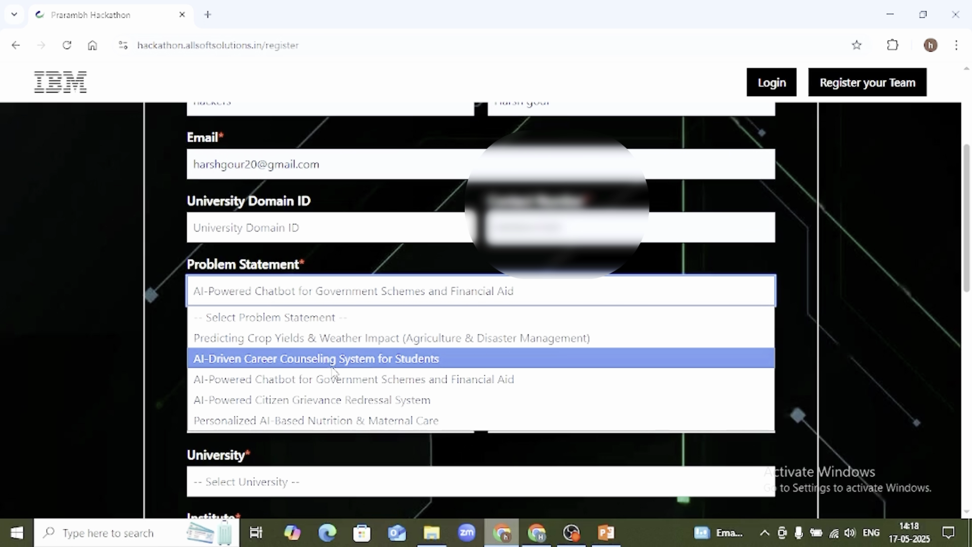
click(336, 346)
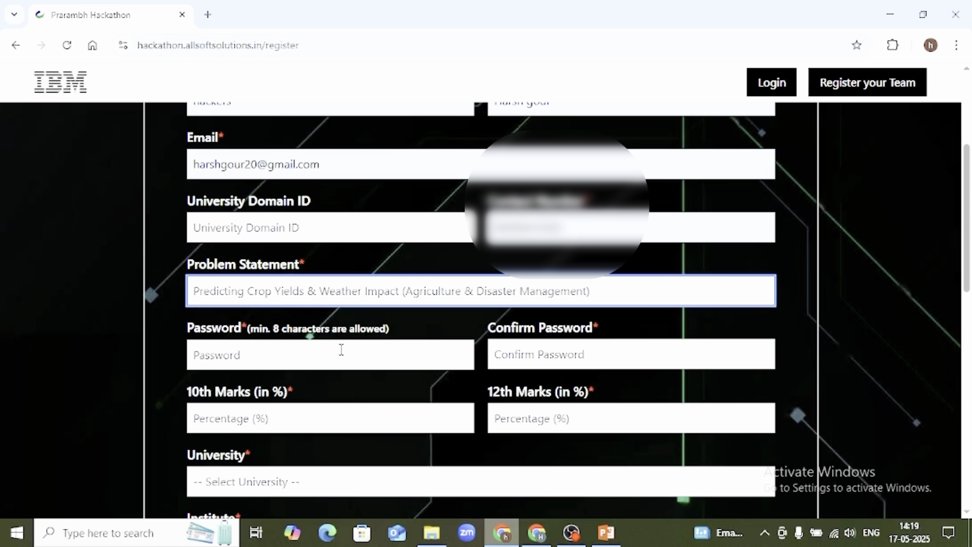
Step: Go through the Password, Confirm Password, 10th Marks and 12th Marks fields, leaving them all empty
scroll(339, 343, down, 1)
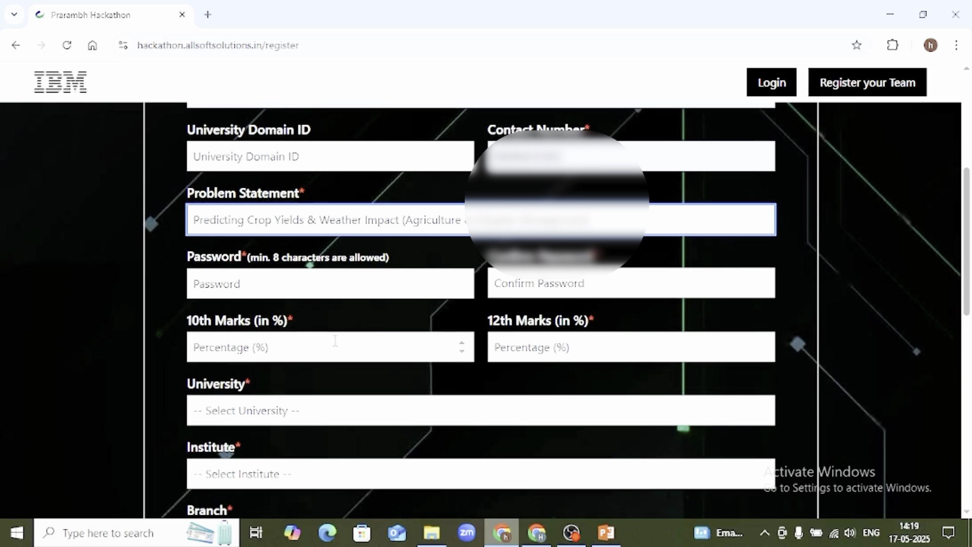
click(257, 293)
click(518, 297)
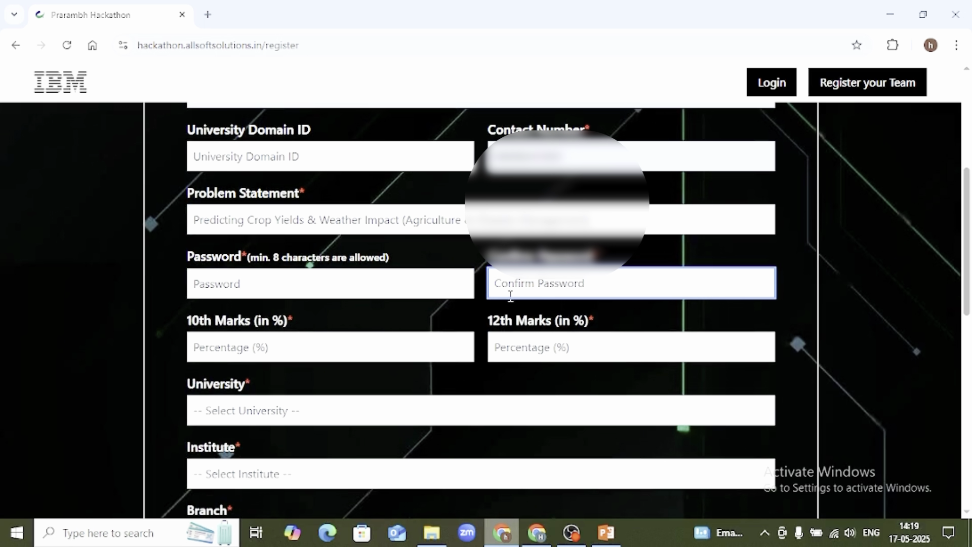
click(278, 346)
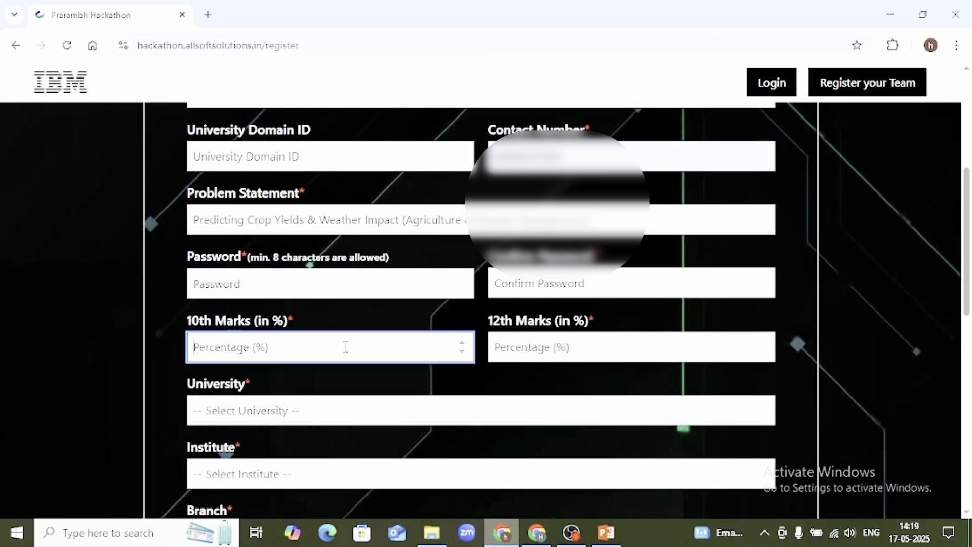
click(540, 349)
Step: Set the team leader's university to Bhatkhande Sanskriti Vishwavidyalaya
scroll(412, 338, down, 1)
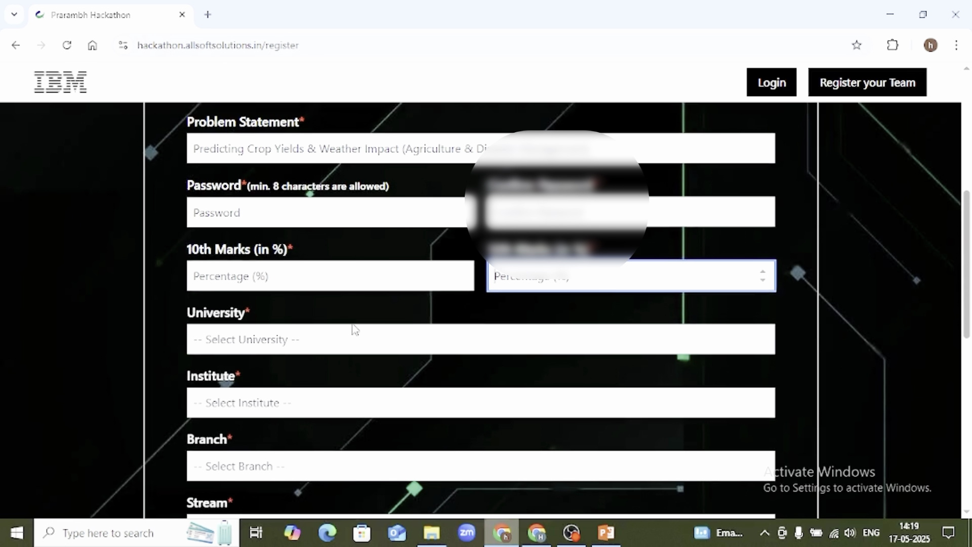
click(291, 340)
click(269, 253)
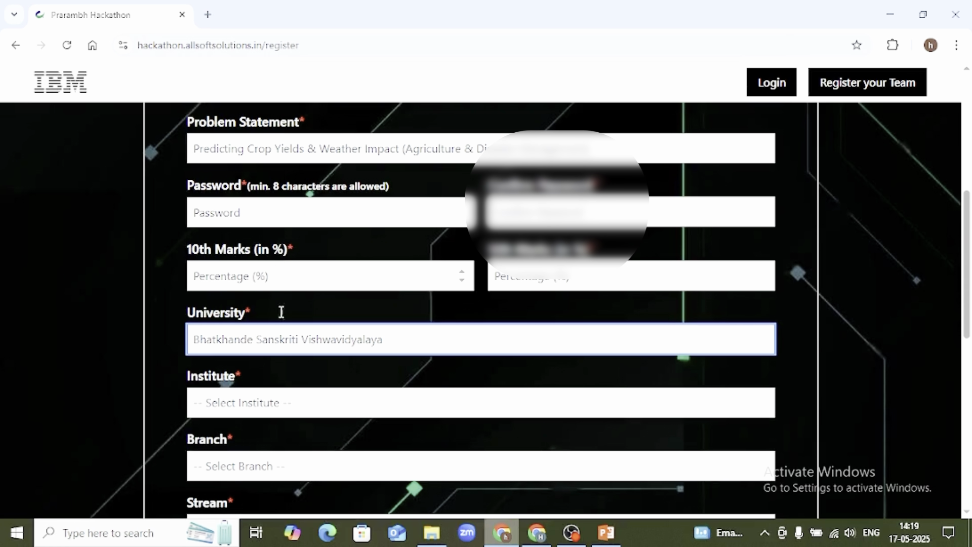
Step: Change the team leader's university to University of Lucknow
click(282, 341)
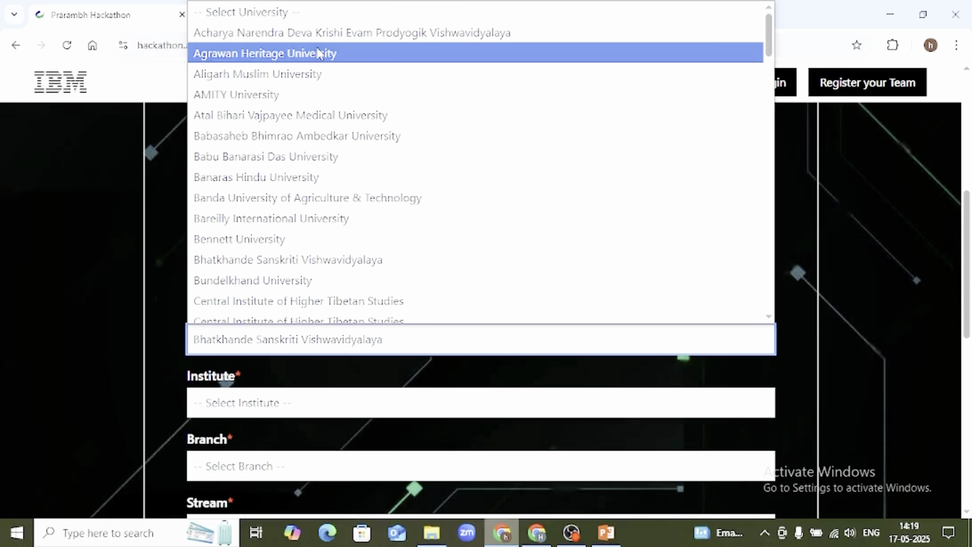
scroll(318, 53, down, 20)
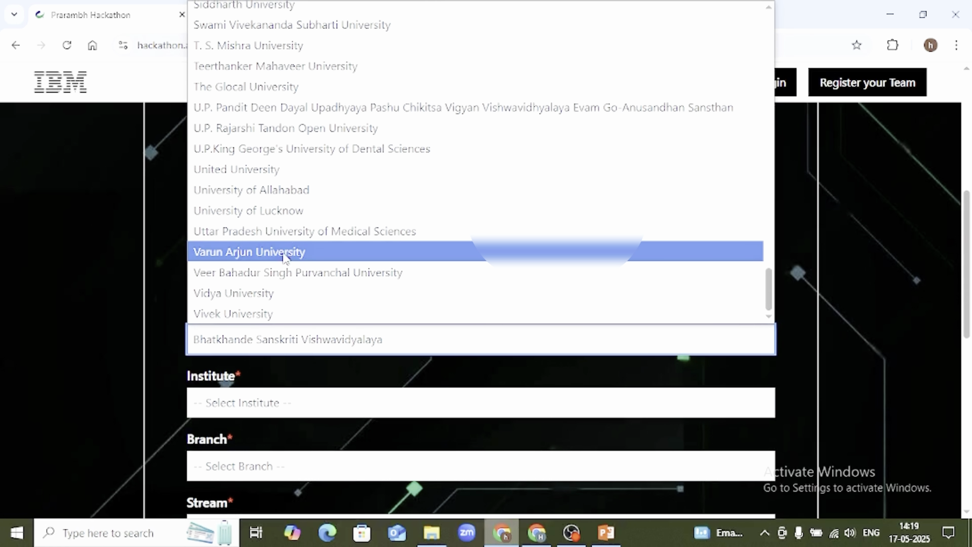
scroll(277, 264, up, 9)
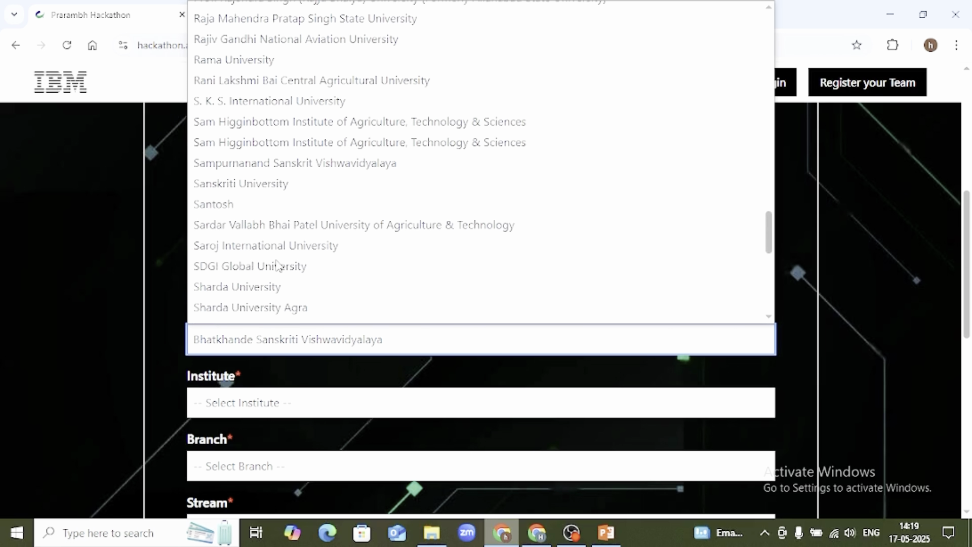
scroll(277, 263, down, 9)
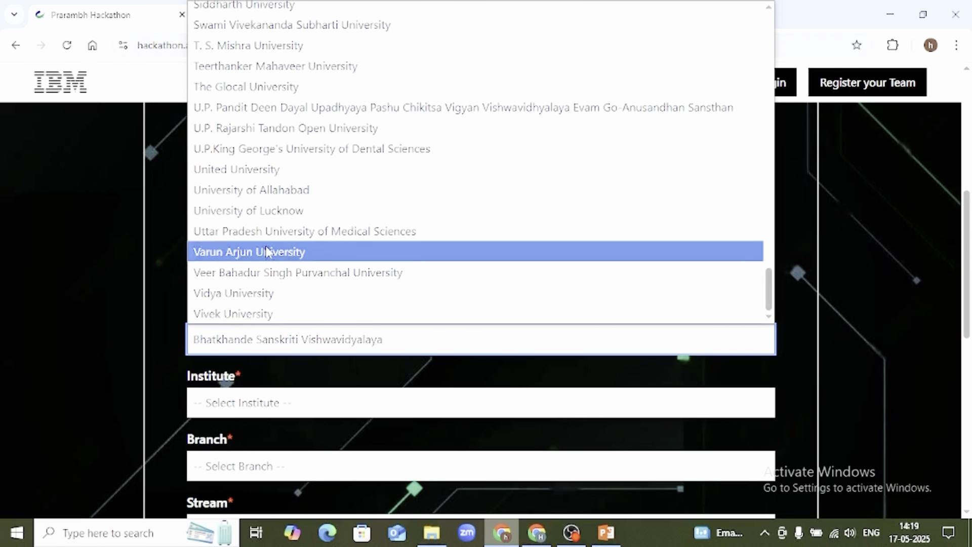
click(269, 211)
Step: Set the institute to Others and activate the Institute Name field without filling it in
scroll(314, 309, down, 1)
click(269, 337)
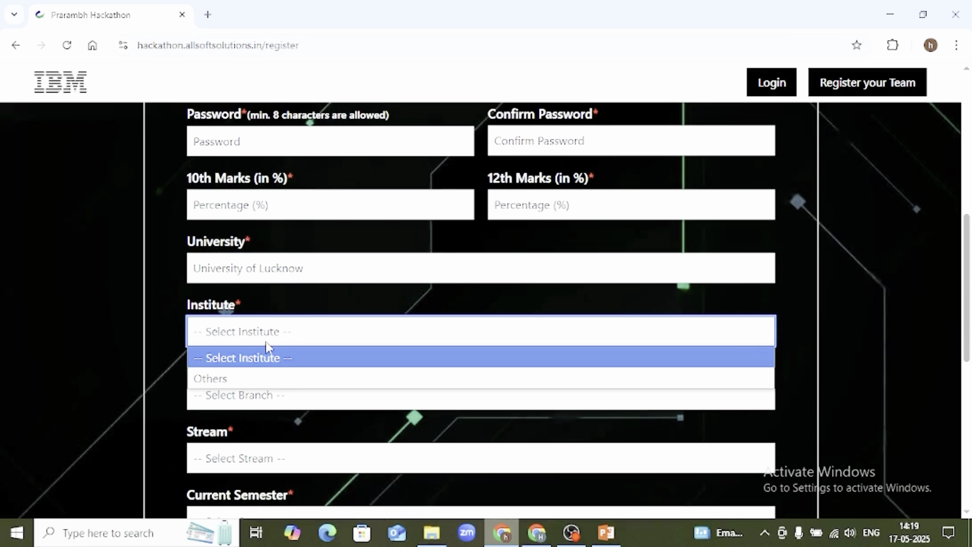
click(236, 376)
scroll(243, 345, down, 1)
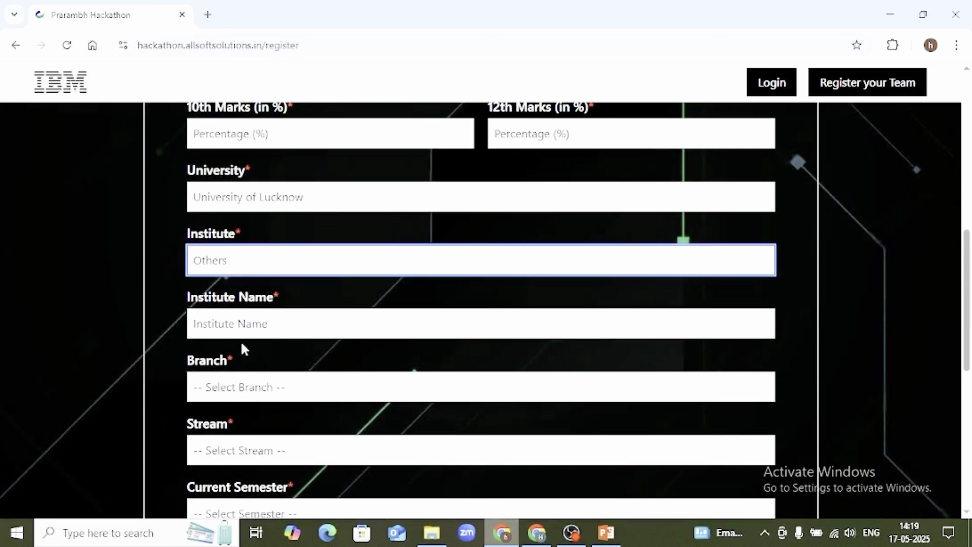
click(242, 329)
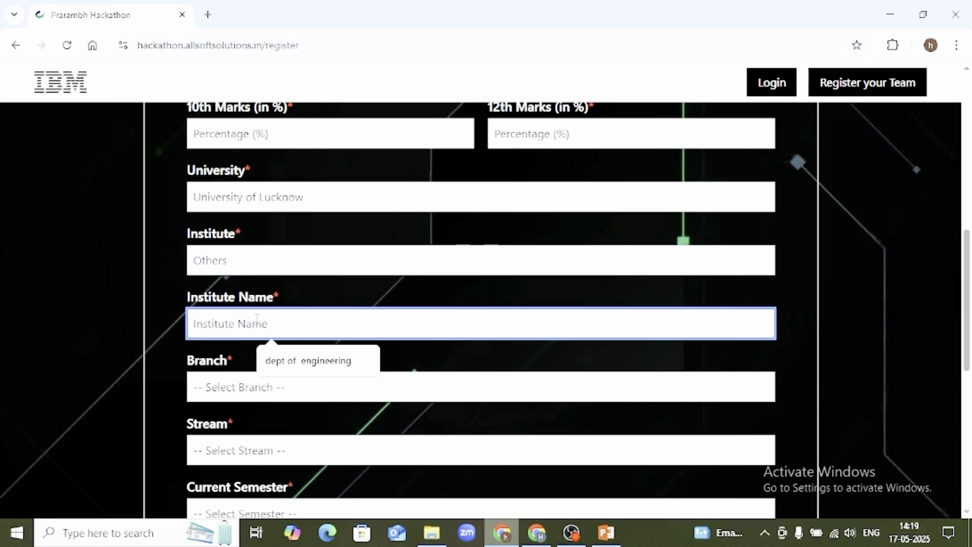
Step: Look through the available options for Branch, Stream and Current Semester without choosing any
scroll(245, 384, down, 1)
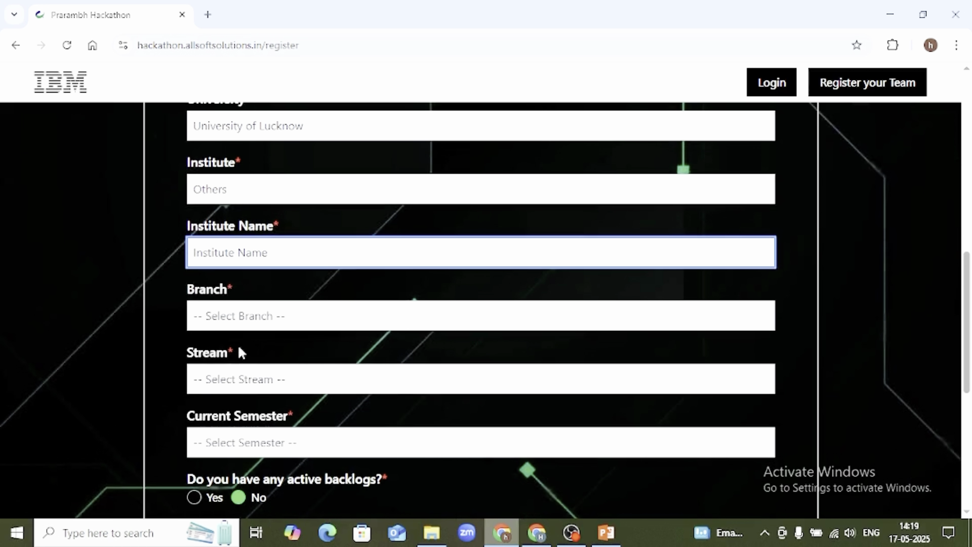
click(248, 316)
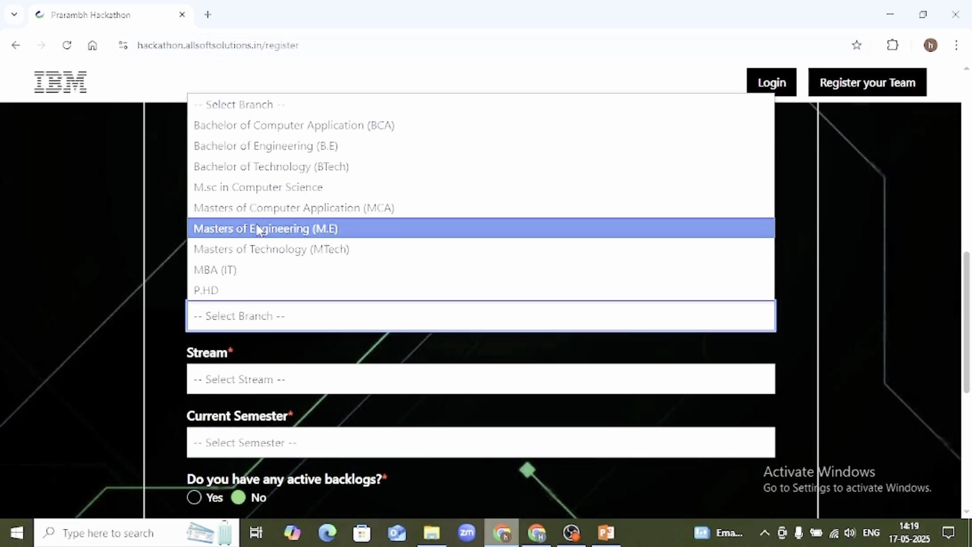
click(257, 377)
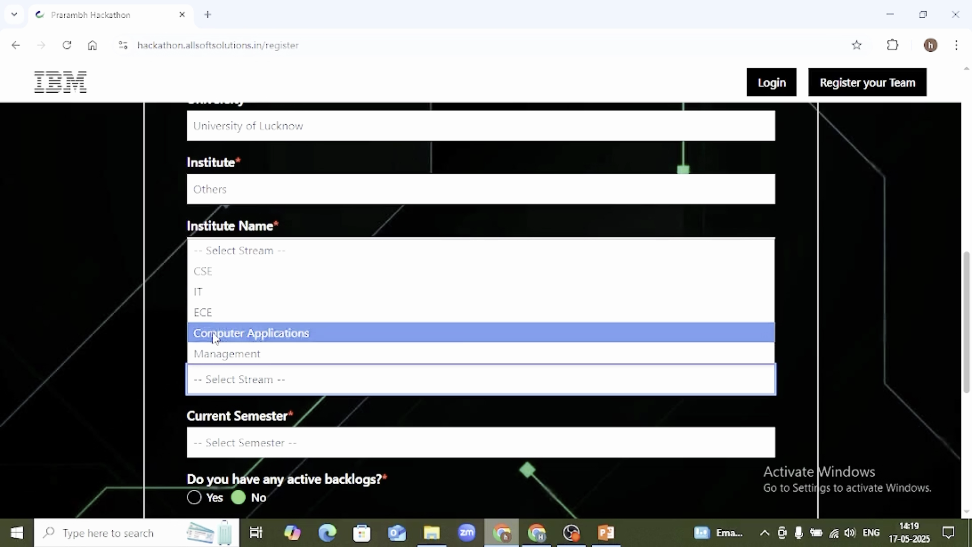
click(291, 412)
scroll(273, 385, down, 3)
click(252, 310)
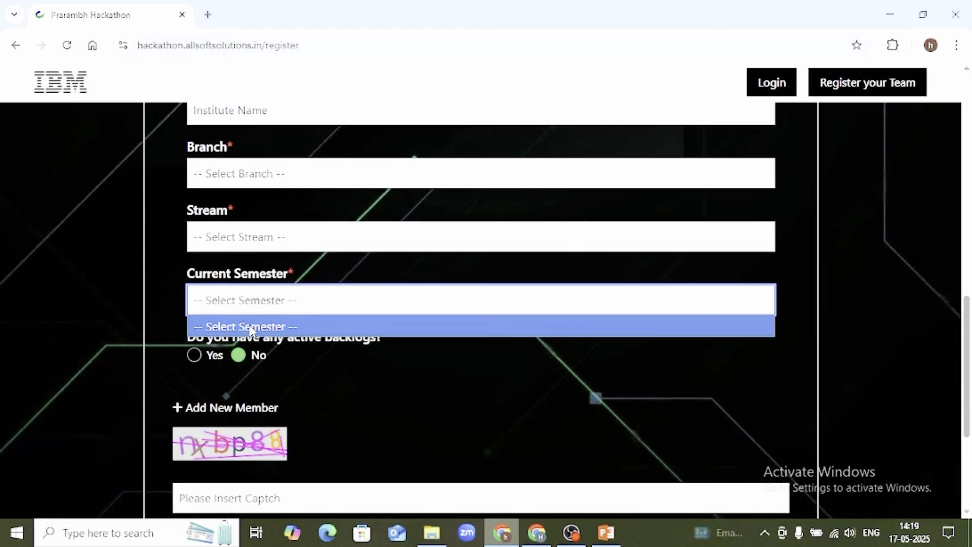
click(251, 326)
Step: Switch the team leader's active backlogs answer to Yes and back to No
scroll(280, 245, up, 7)
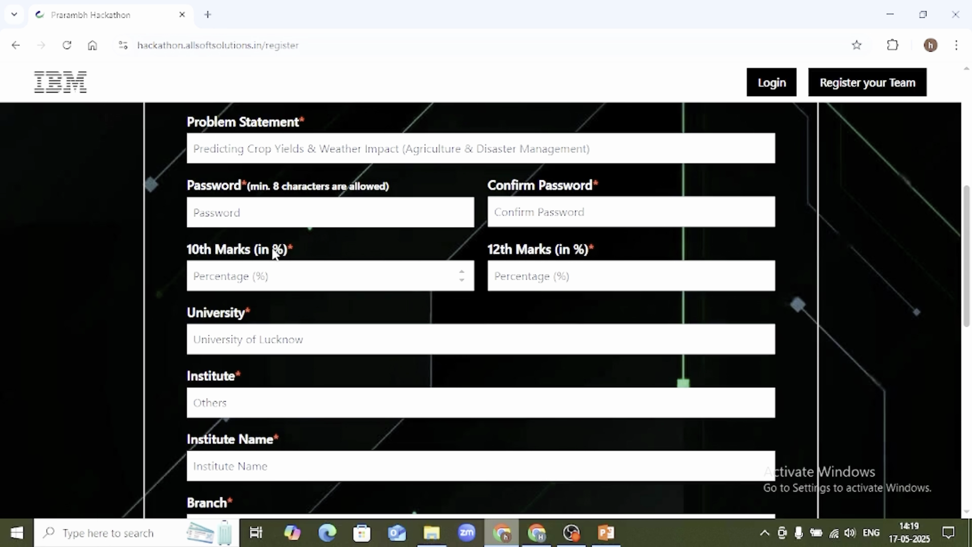
scroll(307, 280, up, 1)
scroll(303, 280, down, 4)
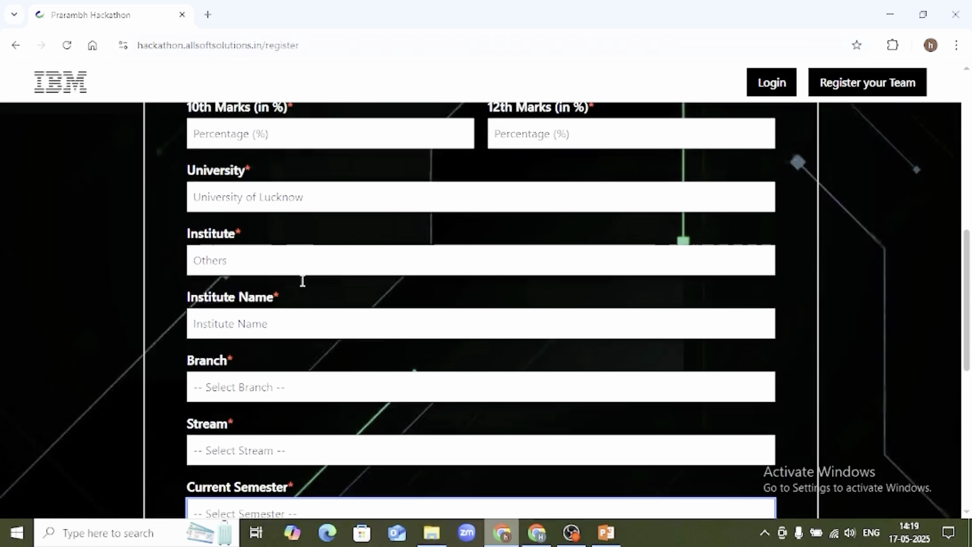
scroll(302, 280, down, 1)
scroll(287, 276, down, 1)
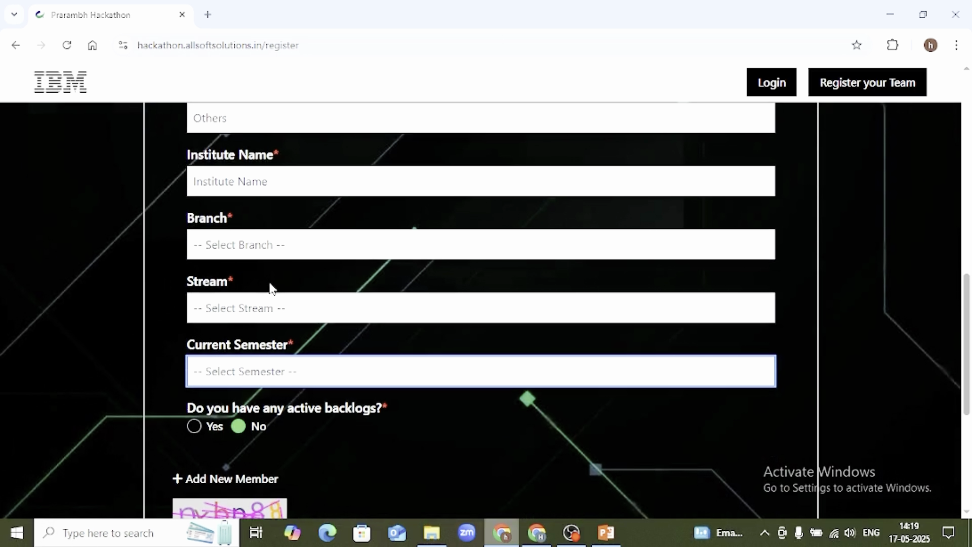
scroll(272, 287, down, 2)
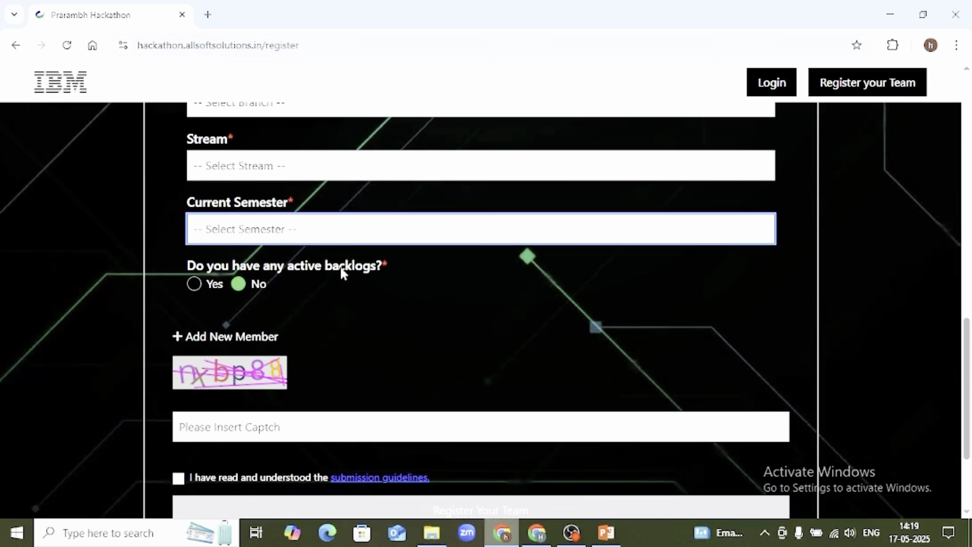
click(194, 286)
click(249, 287)
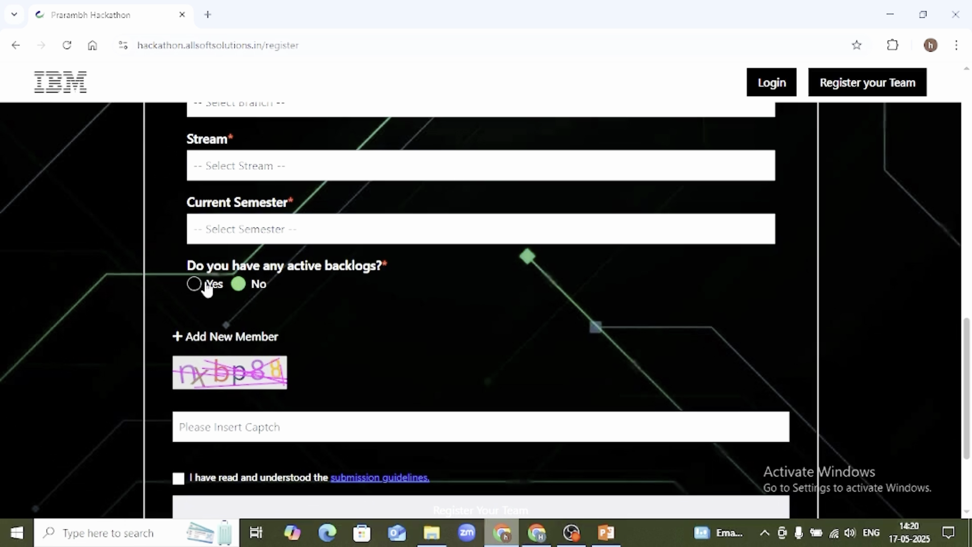
Step: Leave the captcha field empty and tick the confirmation of having read and understood the submission guidelines
scroll(248, 289, down, 1)
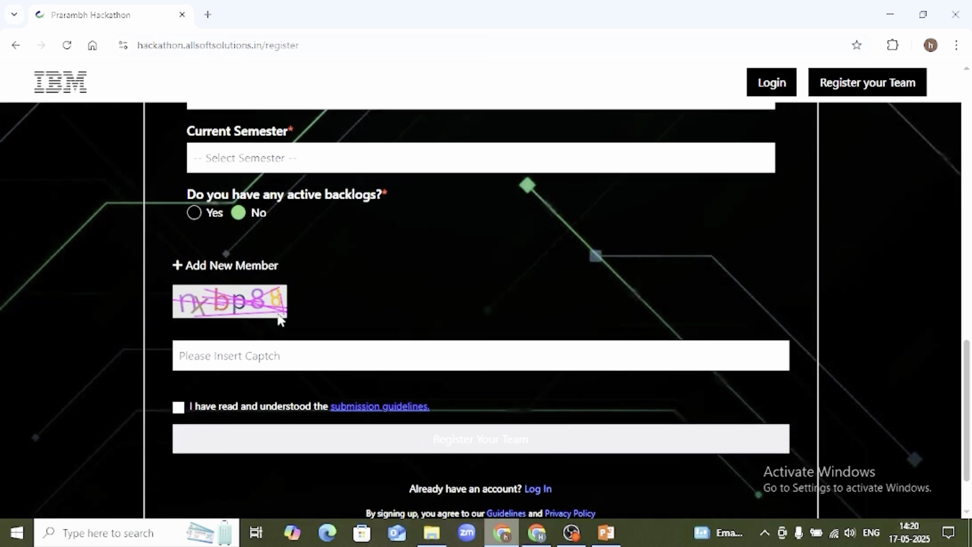
click(242, 356)
click(178, 406)
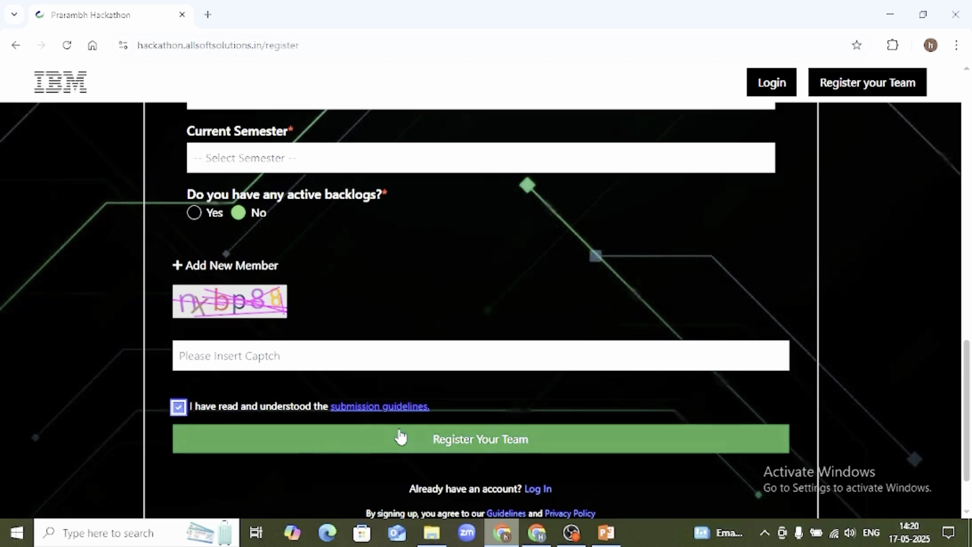
click(178, 406)
click(178, 406)
Step: Add a new team member section and go through its fields from Name down to the active backlogs question
click(228, 269)
scroll(400, 291, down, 2)
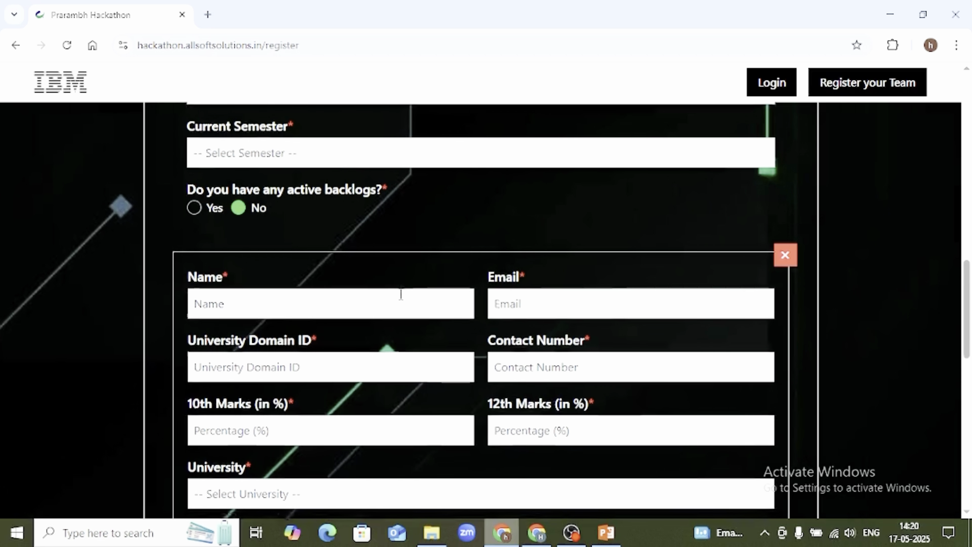
scroll(509, 329, down, 2)
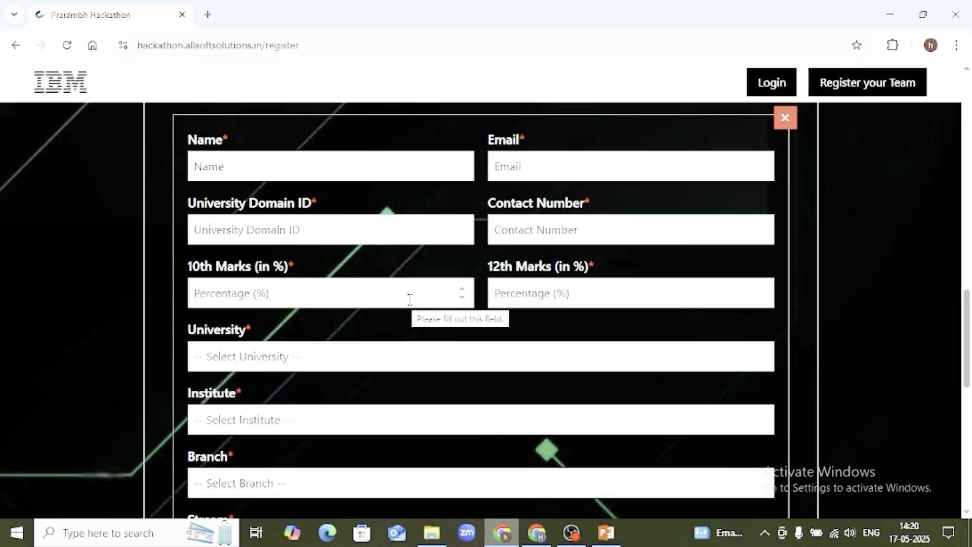
scroll(408, 295, down, 5)
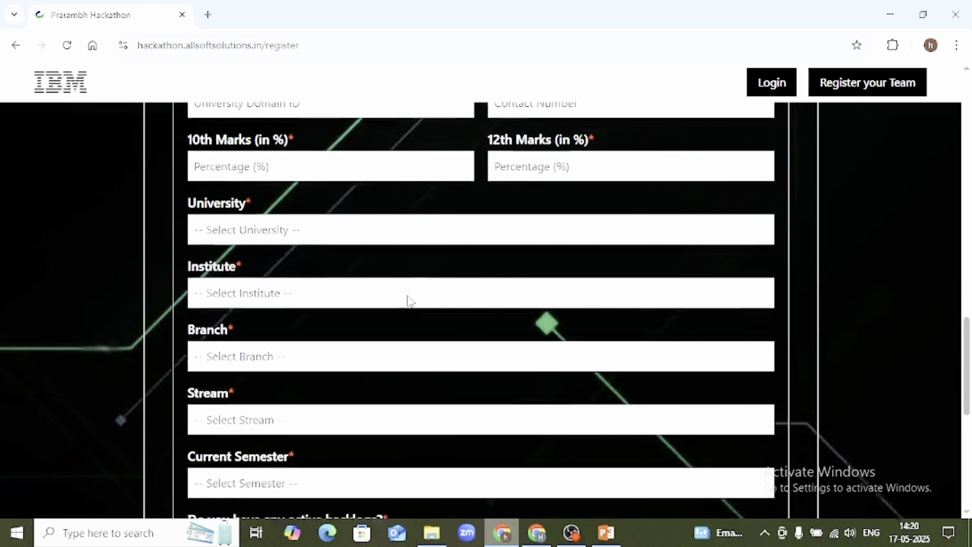
scroll(408, 302, down, 1)
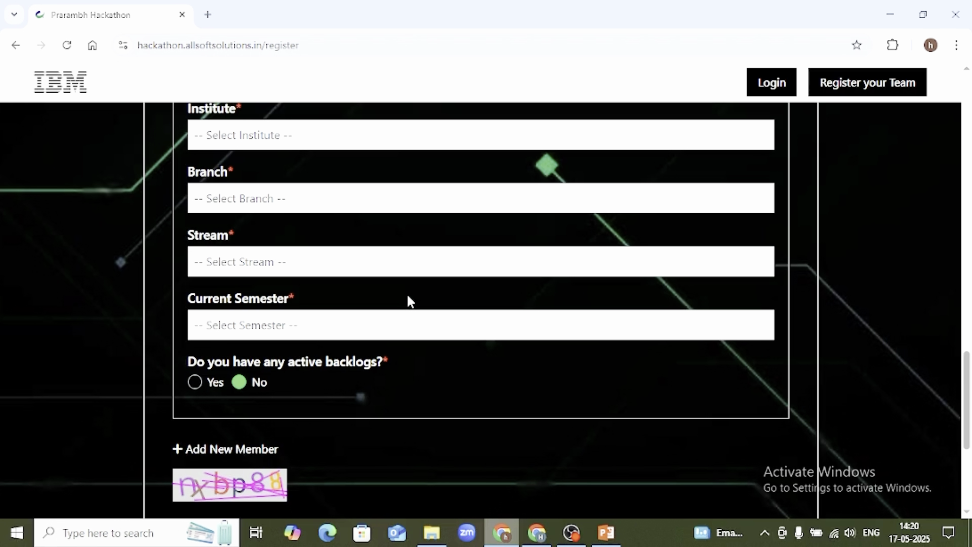
scroll(428, 333, up, 3)
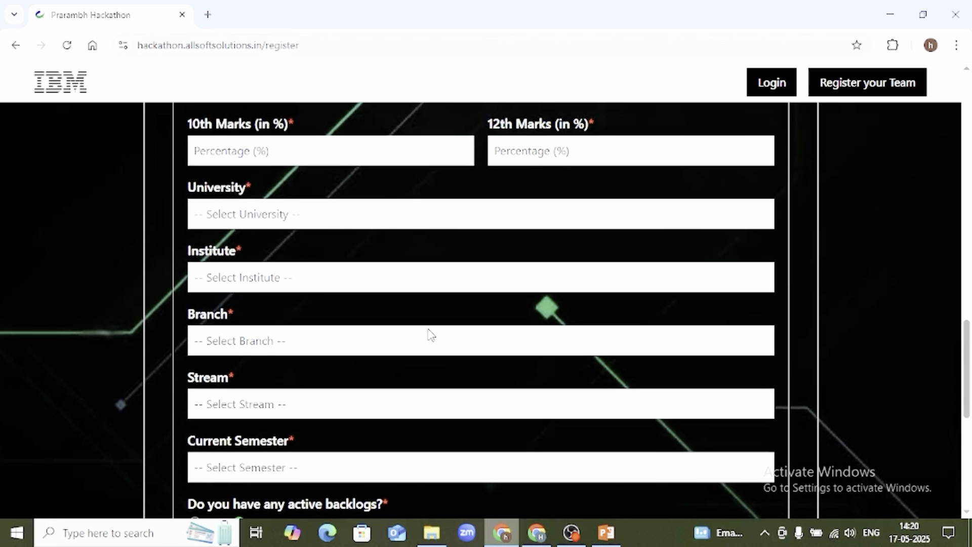
scroll(428, 334, up, 3)
scroll(426, 327, down, 1)
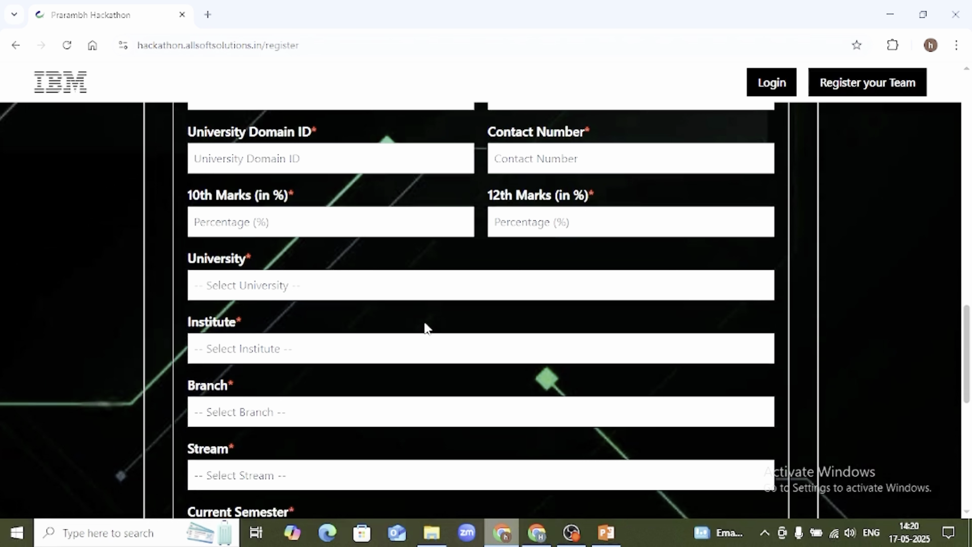
scroll(425, 328, down, 3)
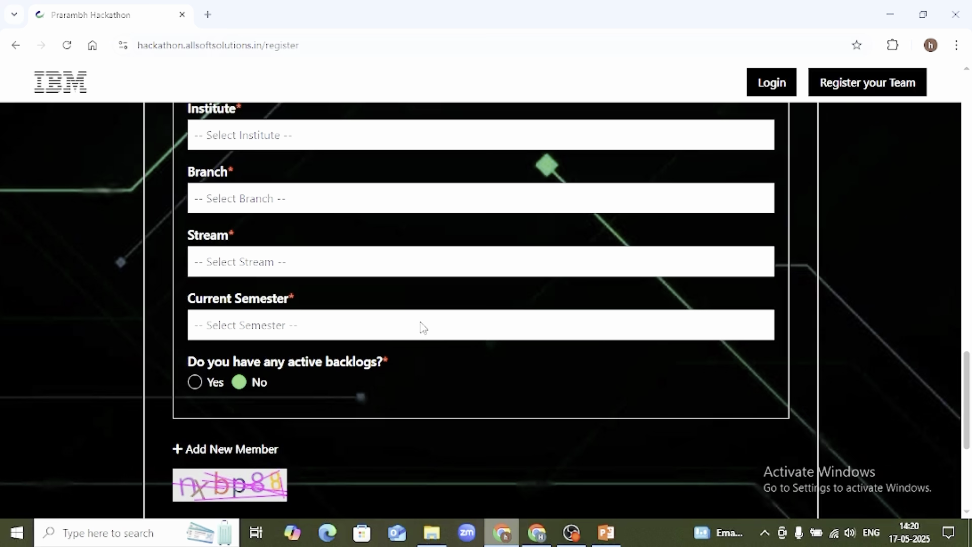
Step: Review the team leader's details from the contact number onwards, followed by the new member's required fields
scroll(419, 322, up, 5)
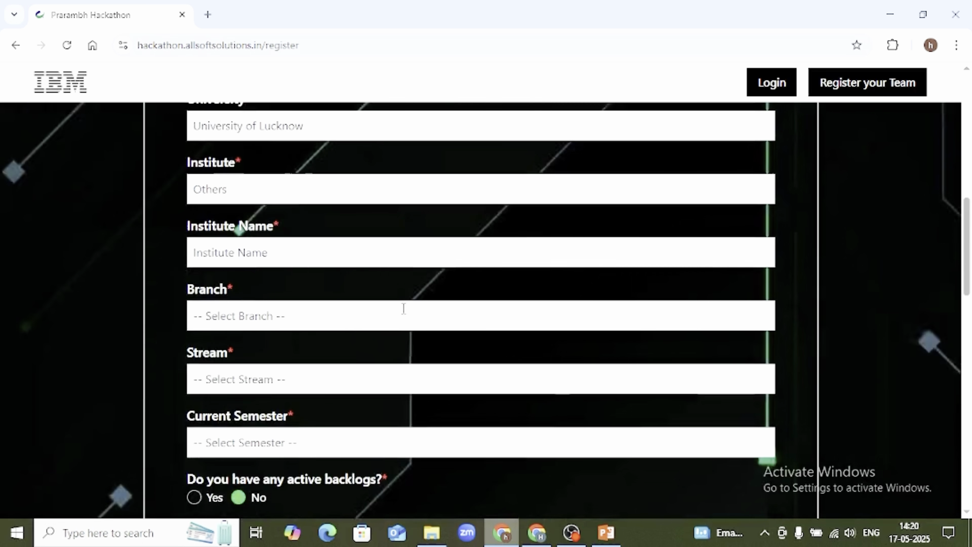
scroll(402, 307, up, 3)
scroll(353, 264, up, 2)
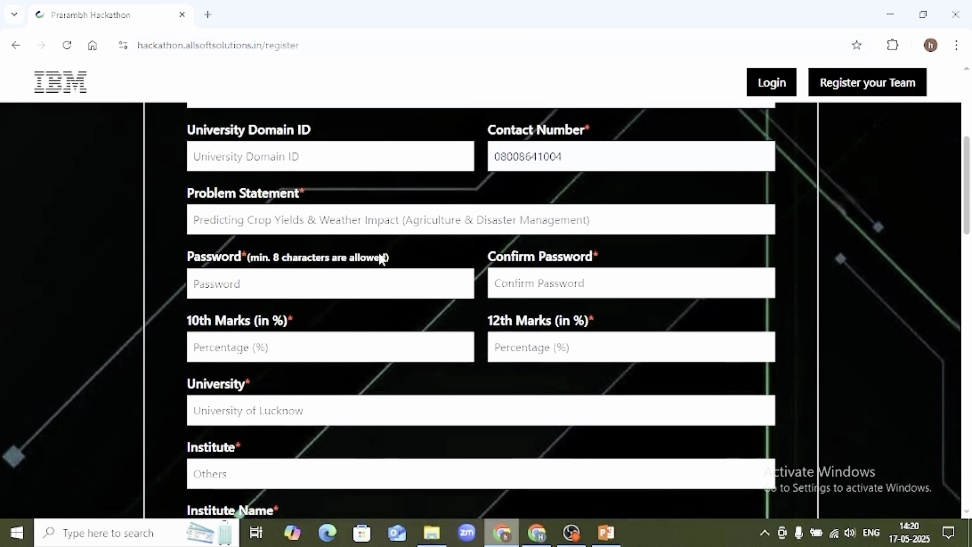
scroll(379, 274, down, 4)
scroll(394, 276, down, 7)
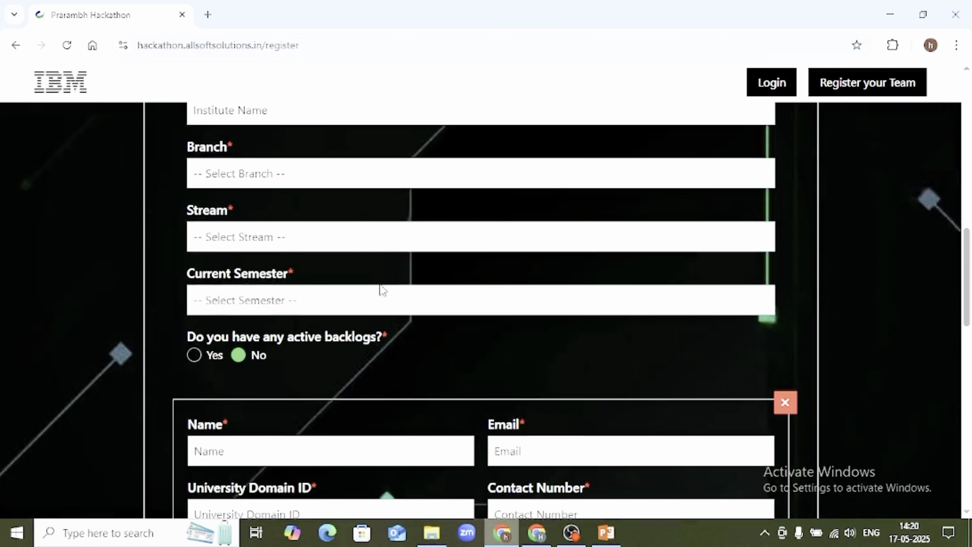
scroll(400, 329, down, 1)
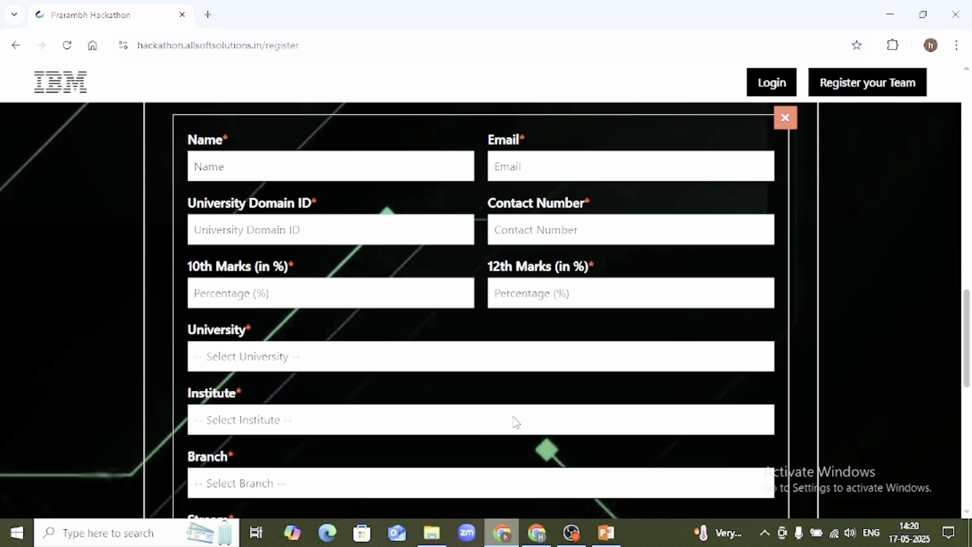
scroll(424, 371, down, 2)
scroll(423, 373, down, 1)
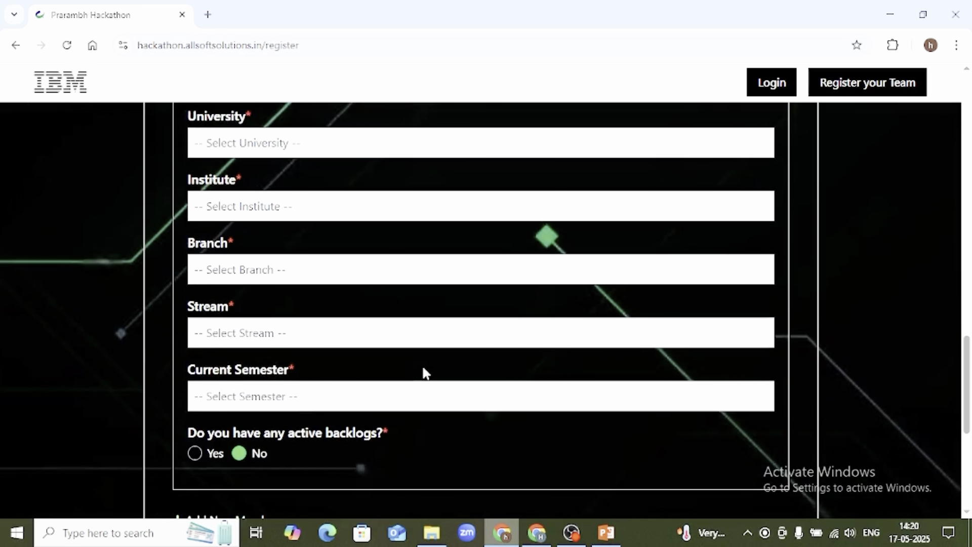
Step: Go back over the added member's required fields and the captcha and guidelines area that follows them
scroll(424, 374, down, 1)
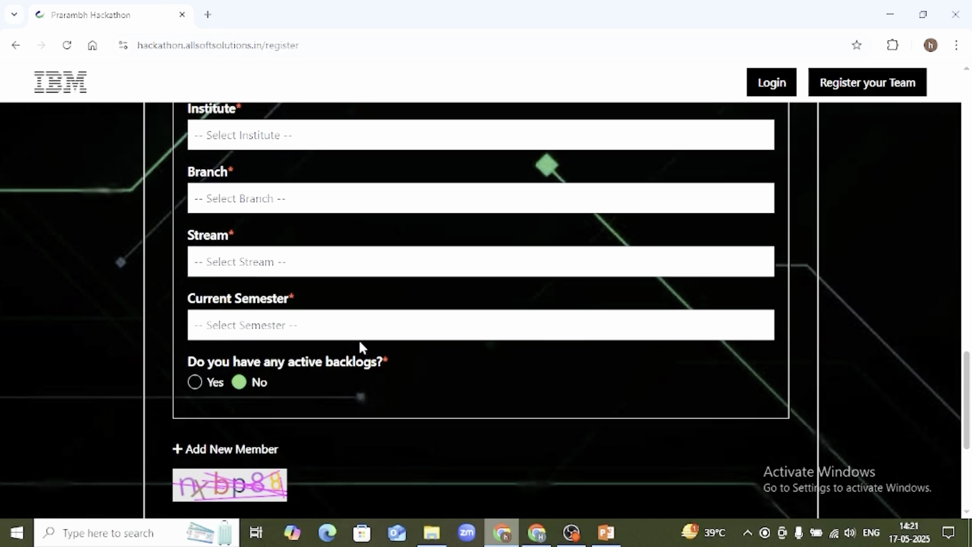
scroll(330, 366, up, 5)
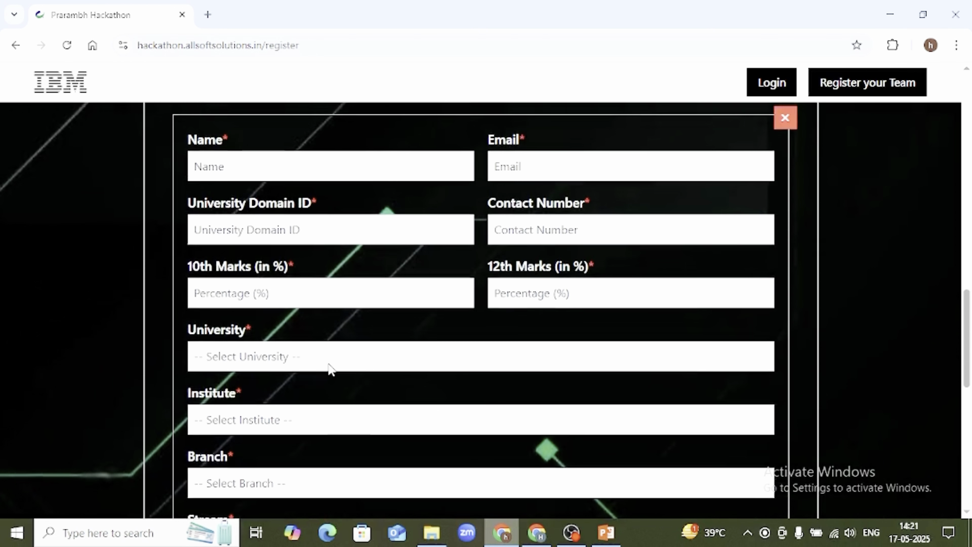
scroll(321, 300, up, 2)
scroll(303, 306, down, 5)
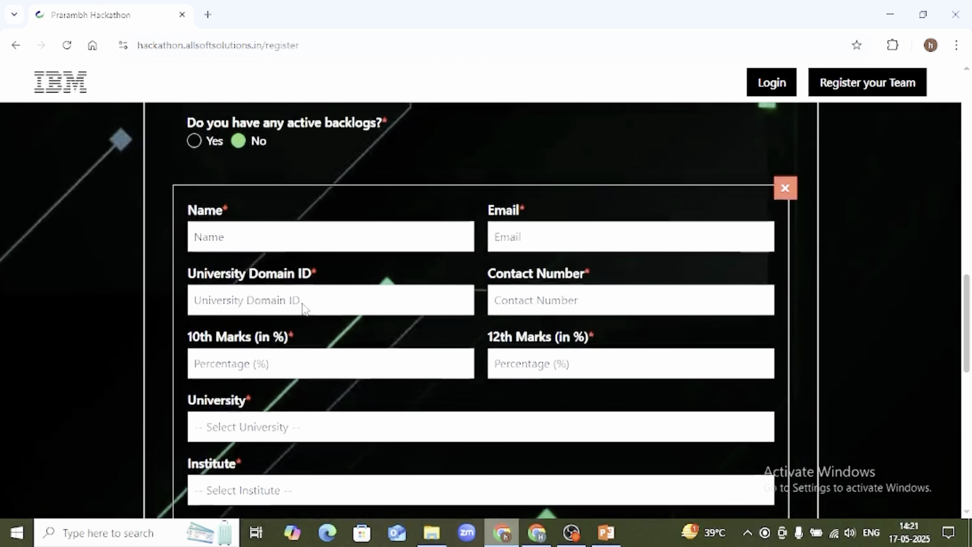
scroll(304, 309, down, 6)
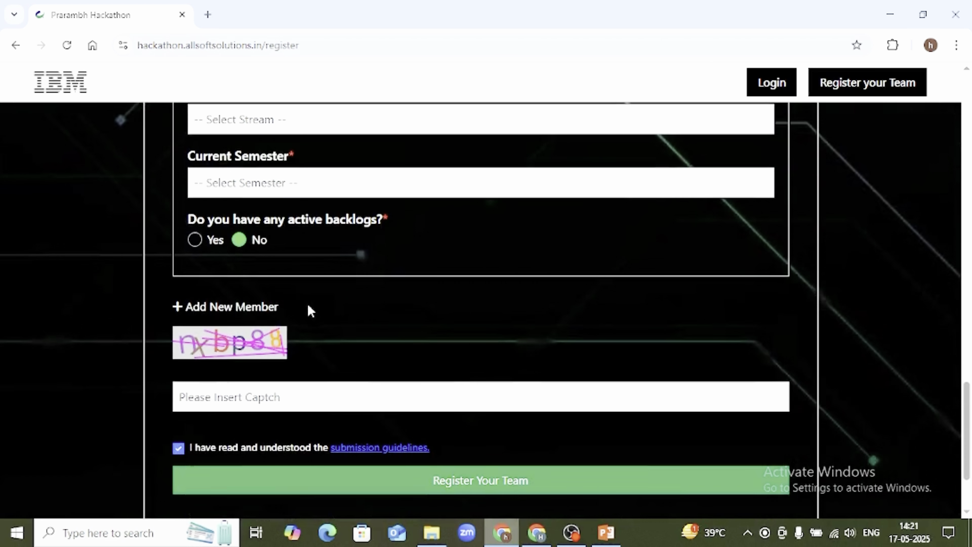
scroll(306, 303, up, 4)
scroll(306, 302, up, 2)
scroll(308, 261, down, 10)
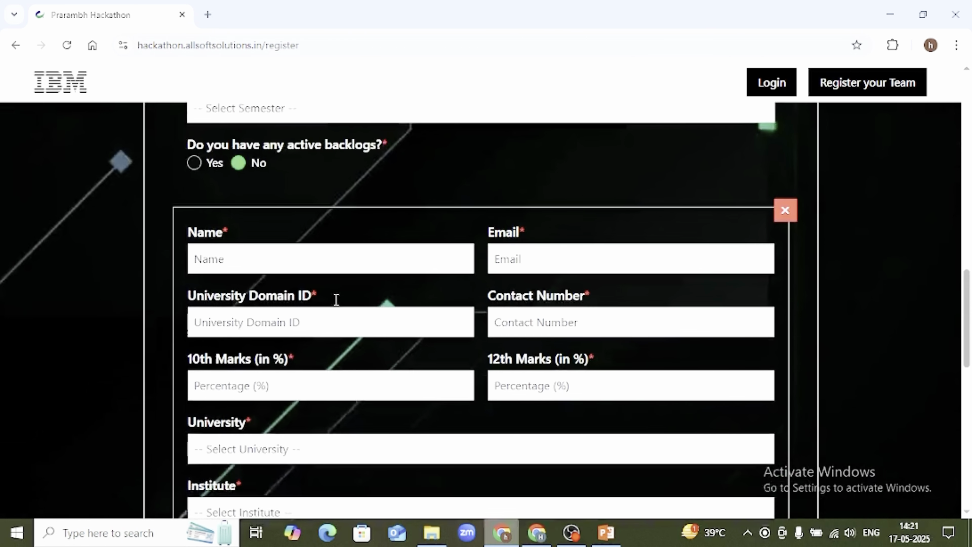
scroll(420, 323, down, 4)
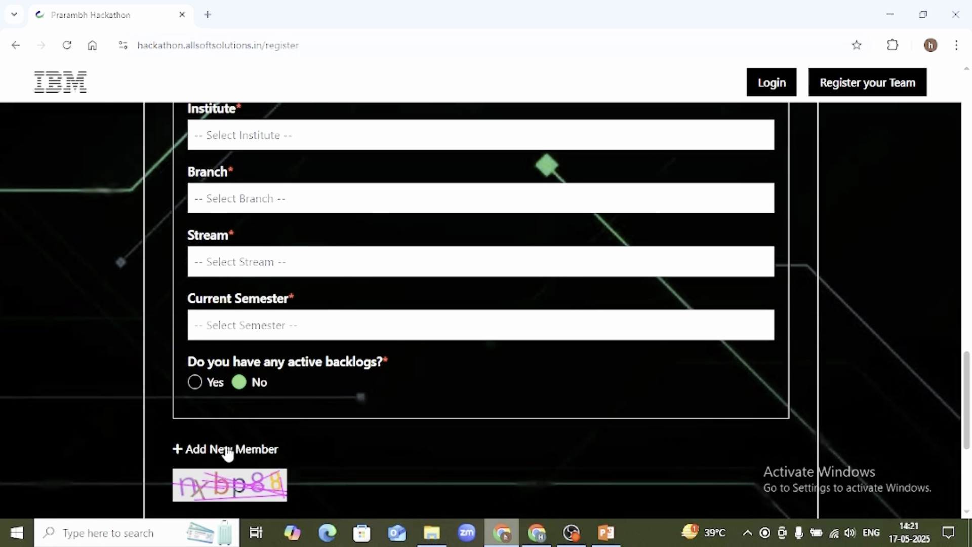
Step: Add a second new member section and go through its fields from Name to the active backlogs question
click(227, 449)
scroll(230, 446, down, 4)
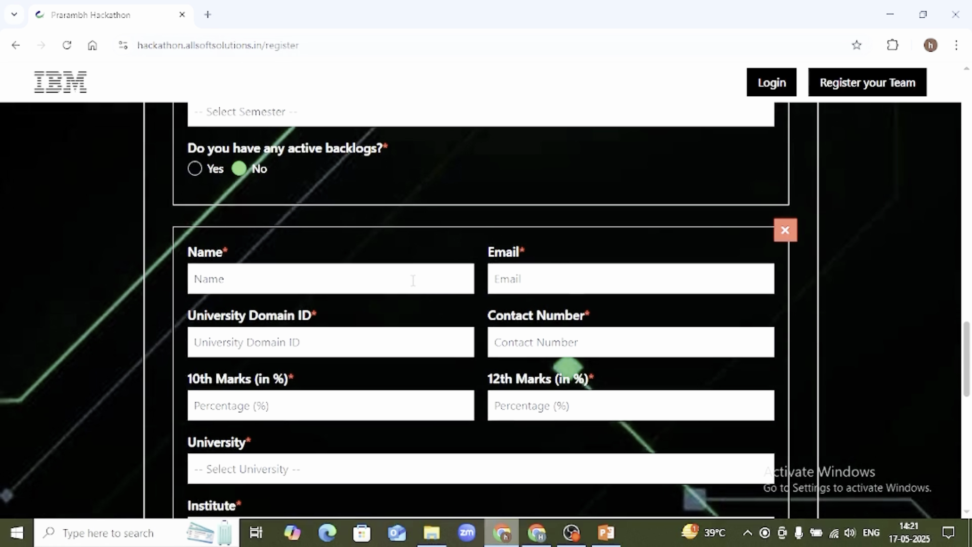
scroll(513, 342, down, 5)
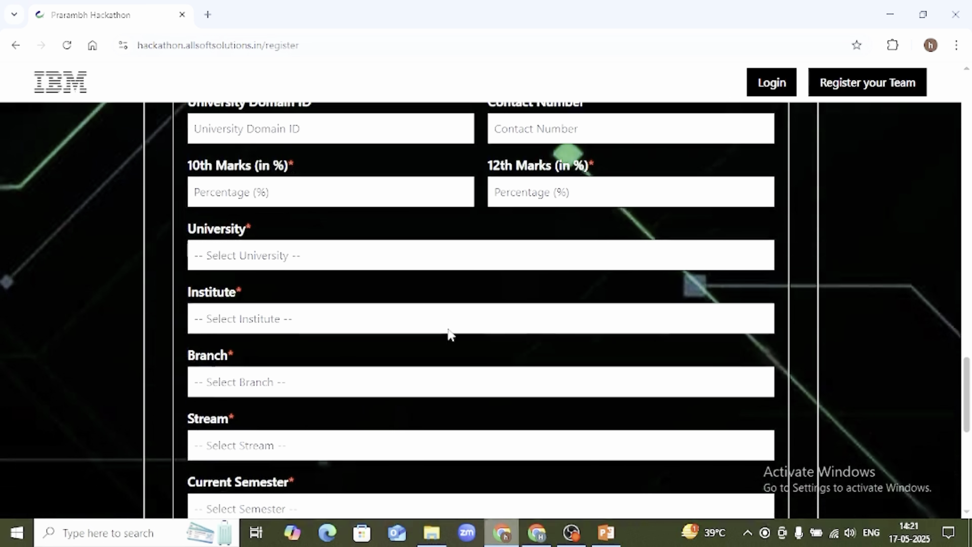
scroll(387, 321, down, 1)
scroll(344, 319, down, 3)
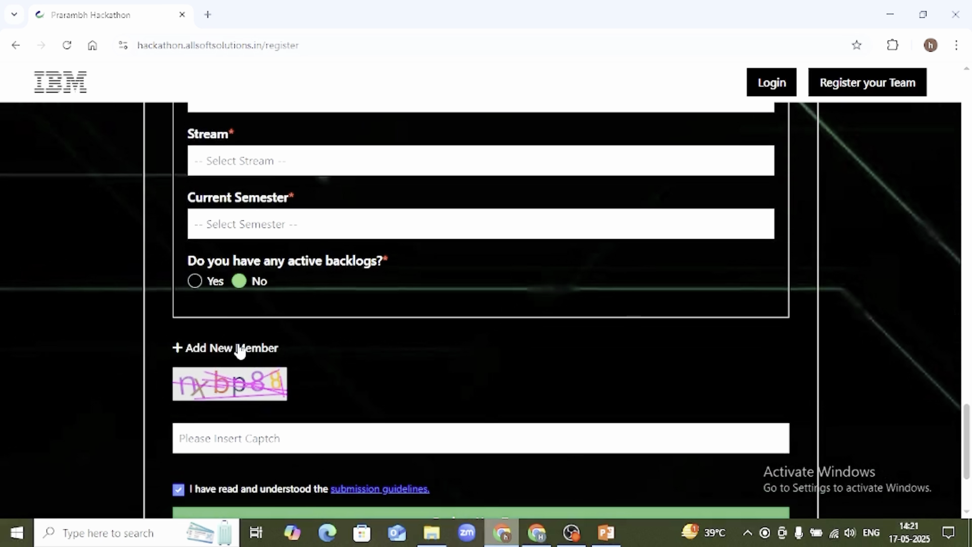
Step: Add a third new member section and go through its fields to the captcha, guidelines confirmation and Register Your Team area
click(240, 350)
scroll(375, 334, down, 3)
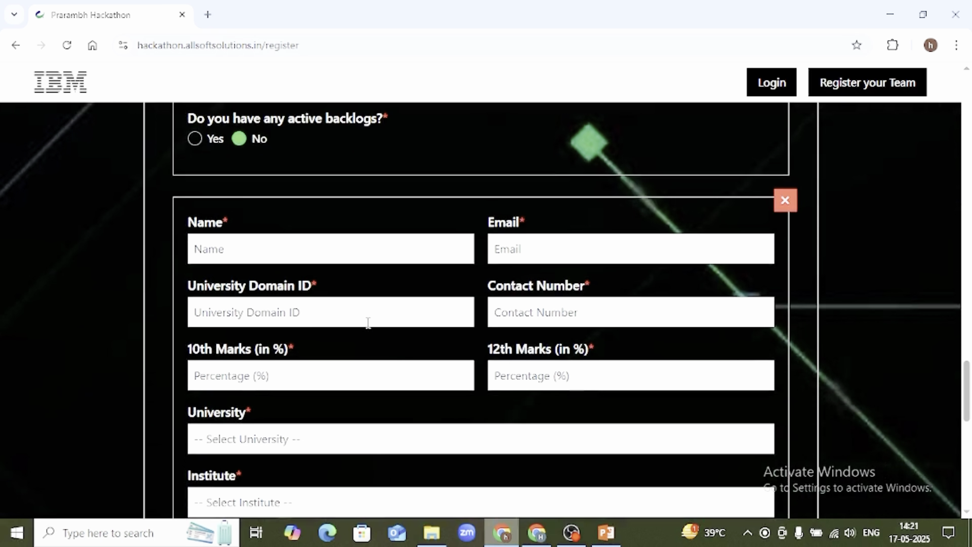
scroll(368, 323, down, 1)
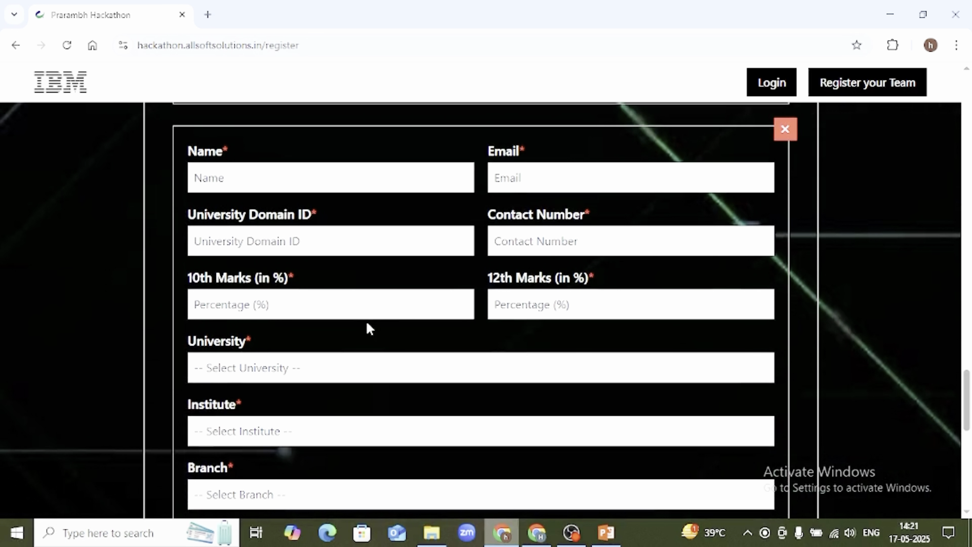
scroll(367, 324, down, 1)
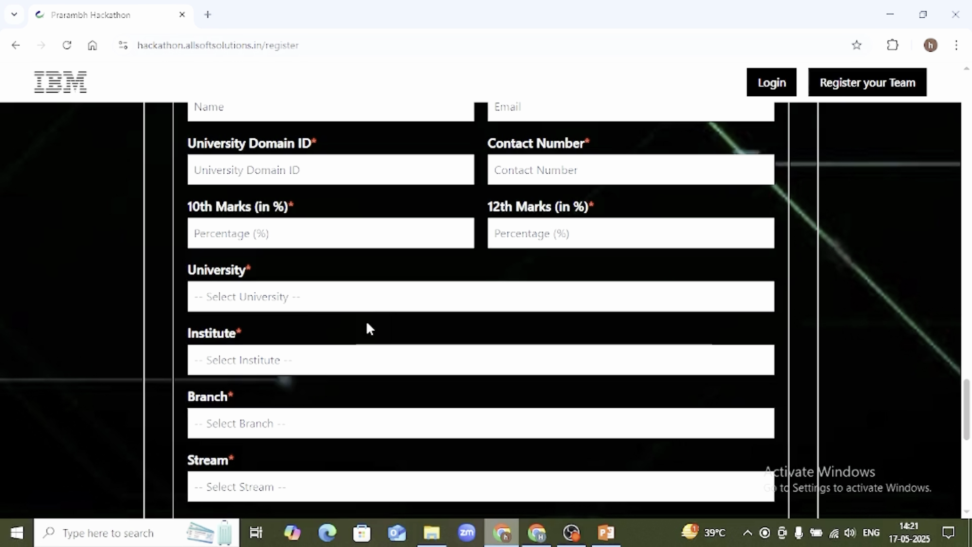
scroll(365, 324, down, 5)
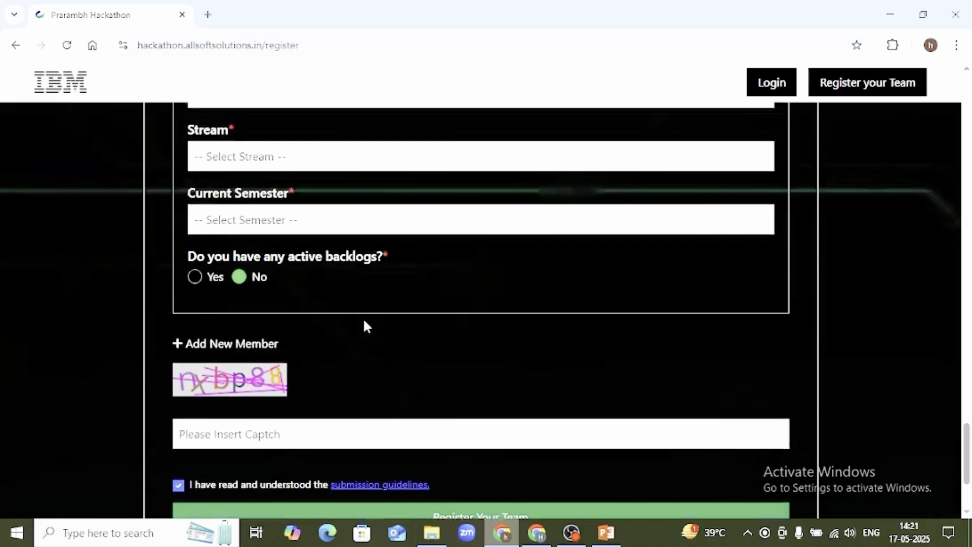
scroll(365, 326, down, 3)
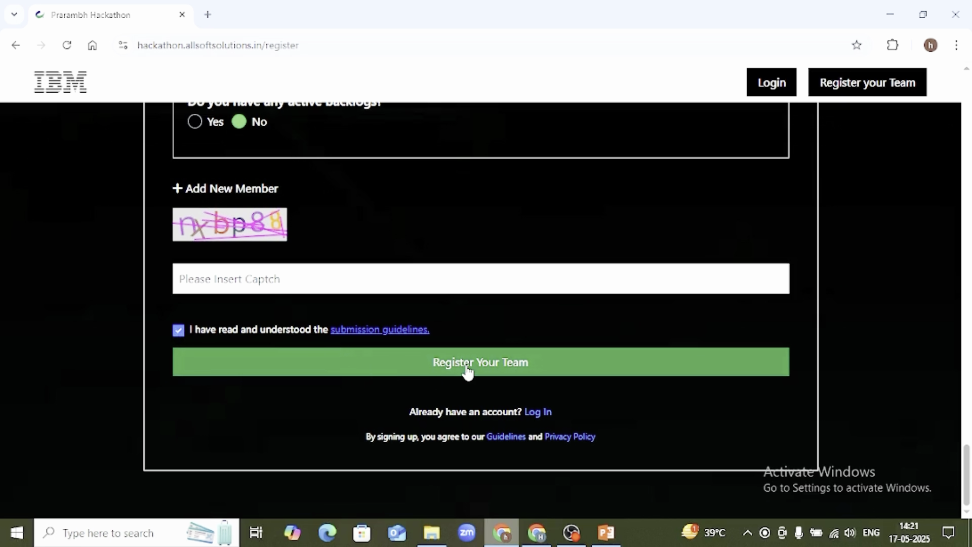
Step: Glance at the logged-in dashboard window, then return to the registration form and review the team details and member sections
click(542, 534)
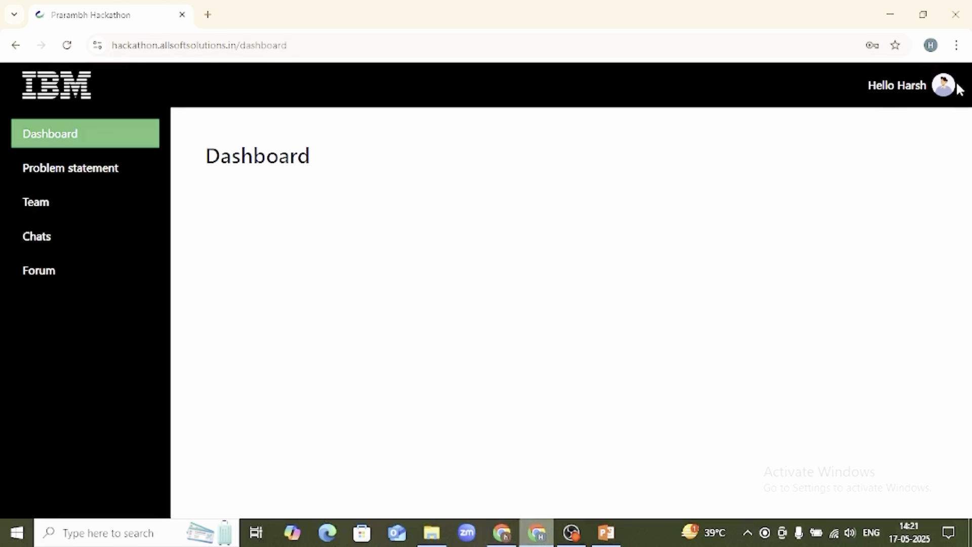
click(502, 532)
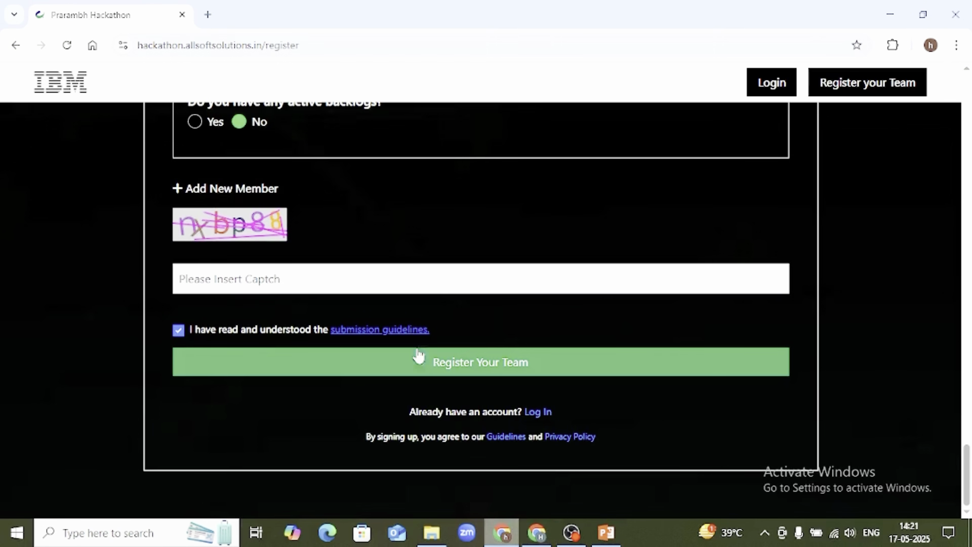
scroll(403, 321, up, 10)
scroll(405, 322, down, 5)
scroll(403, 321, up, 15)
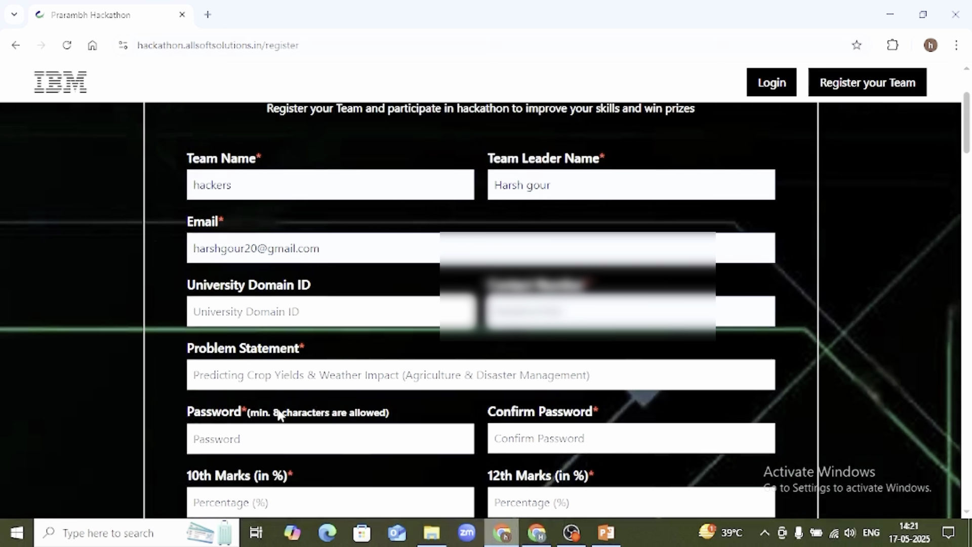
mouse_move(607, 533)
scroll(405, 387, down, 15)
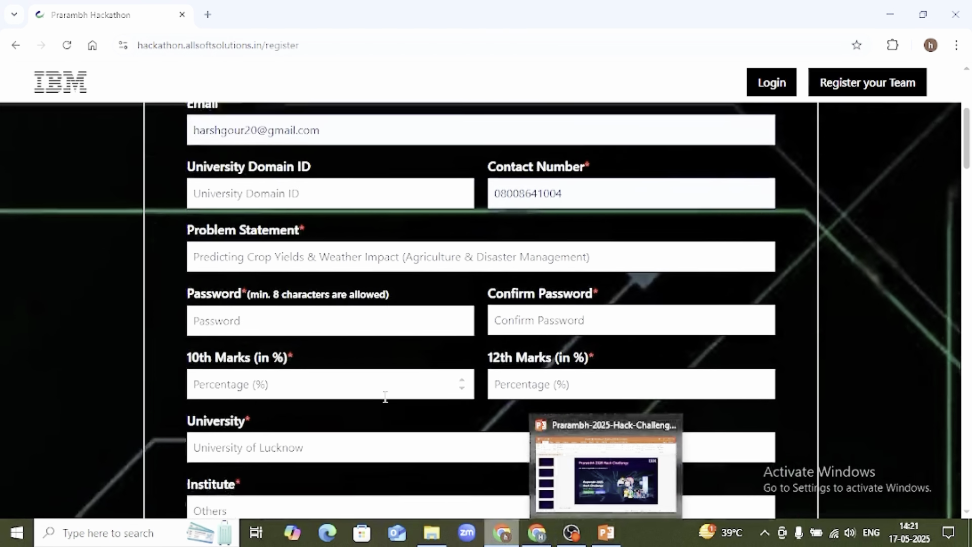
scroll(413, 380, up, 9)
scroll(412, 380, down, 3)
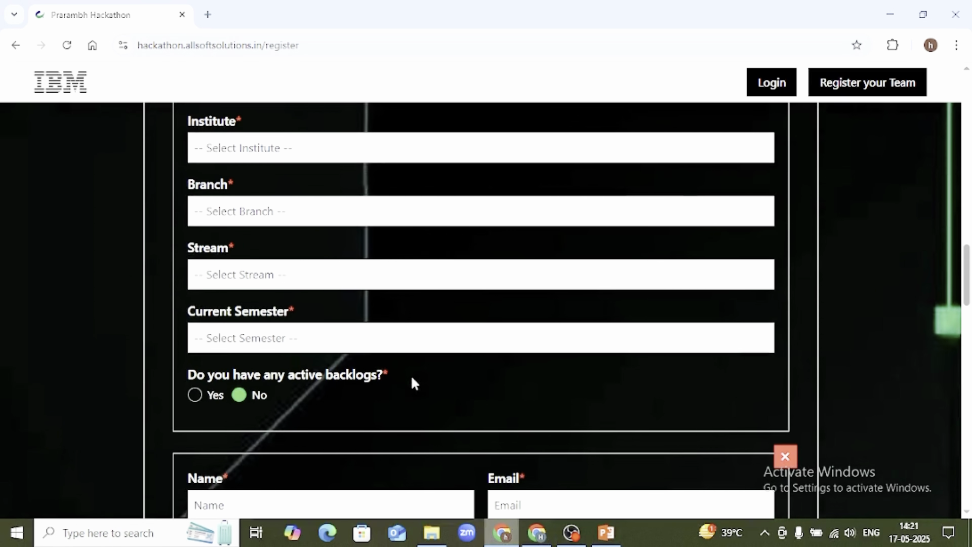
Step: Switch to the logged-in hackathon dashboard, show the account's Profile and Logout options, and go to the site's home page
click(607, 533)
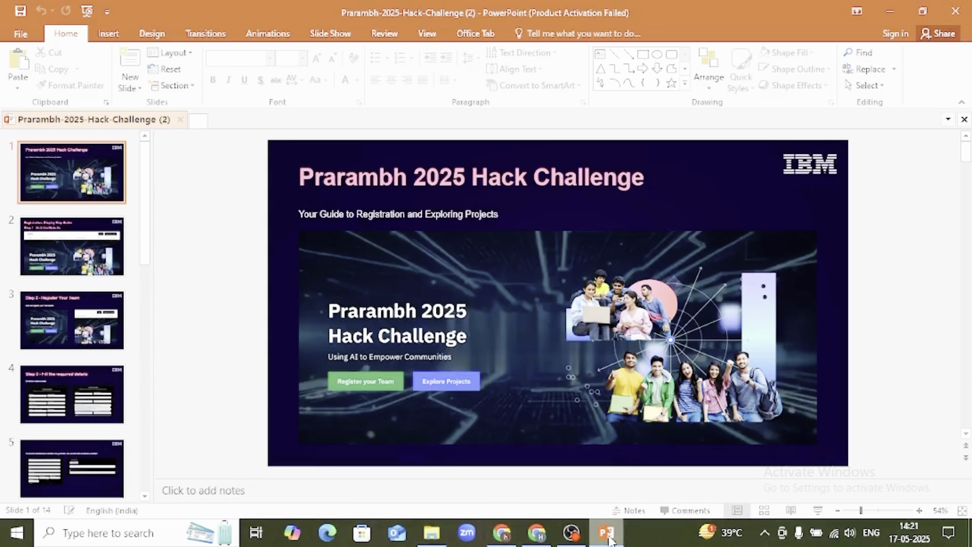
click(607, 532)
click(540, 531)
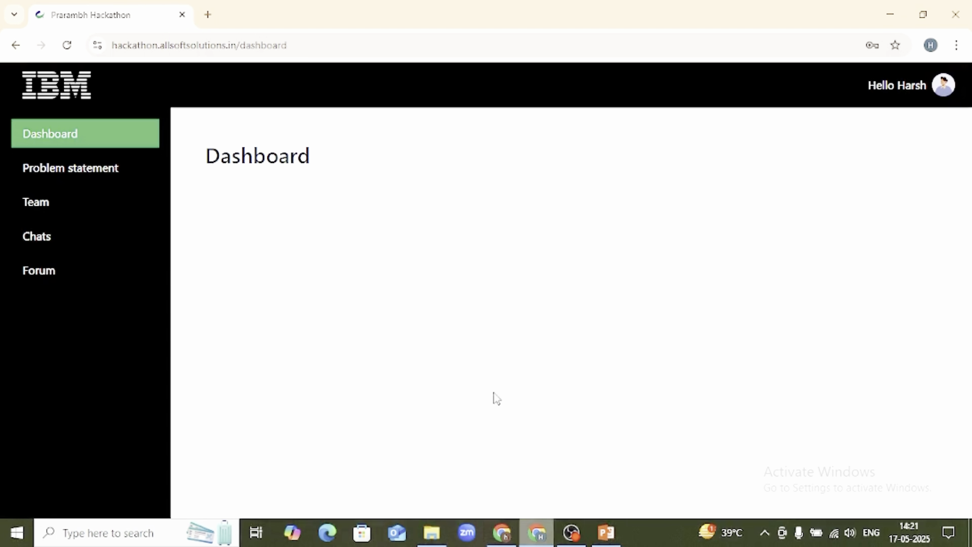
click(944, 90)
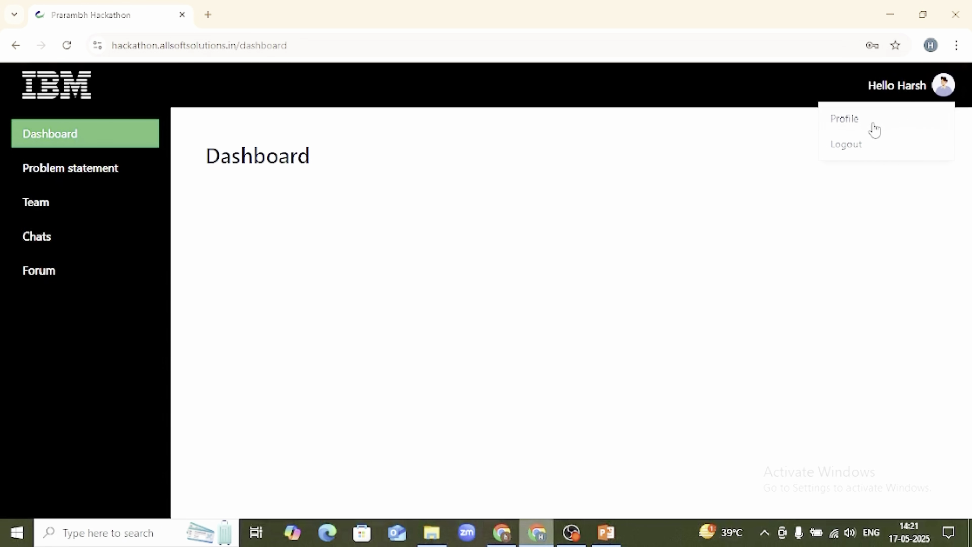
click(48, 94)
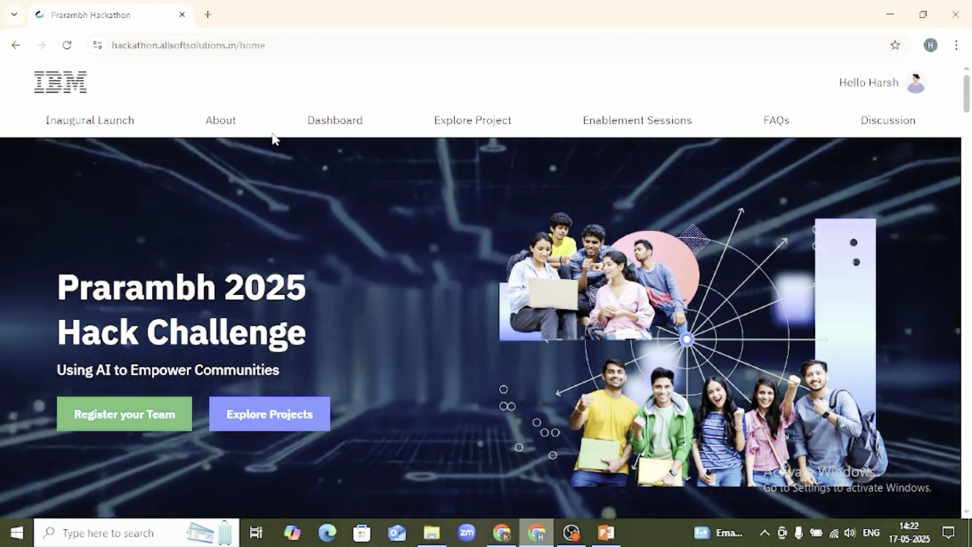
Step: Go to the About the challenge section and look through the problem statements up to the participation statistics
click(229, 131)
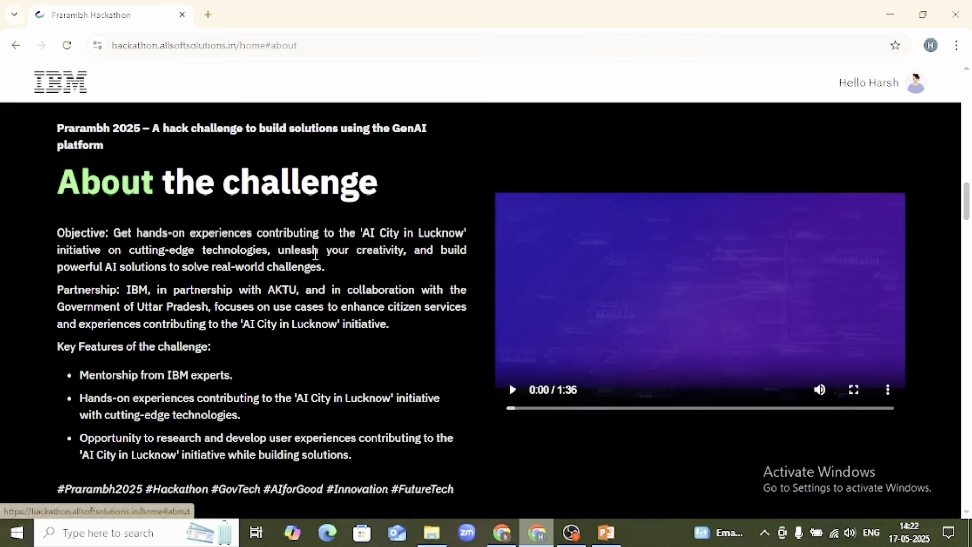
scroll(330, 263, down, 10)
scroll(332, 267, down, 12)
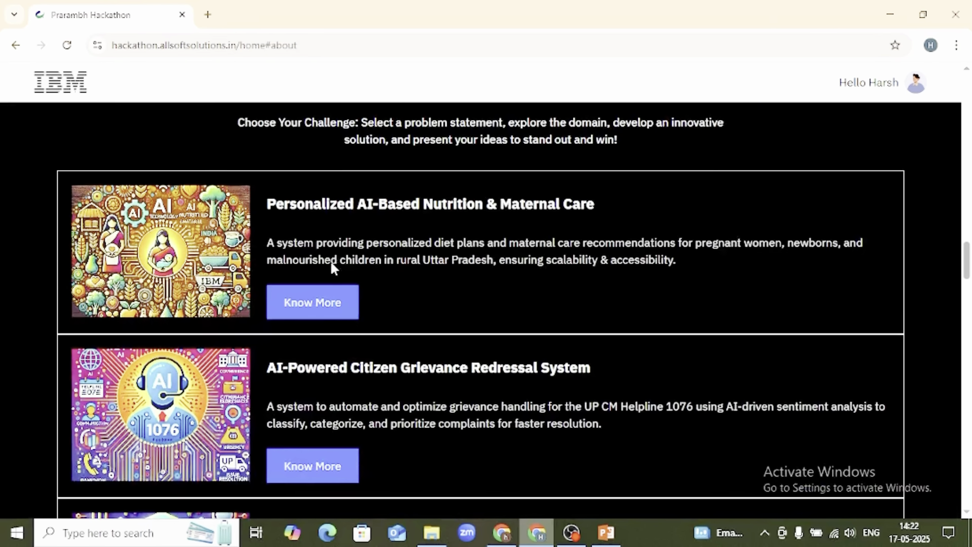
scroll(345, 285, down, 4)
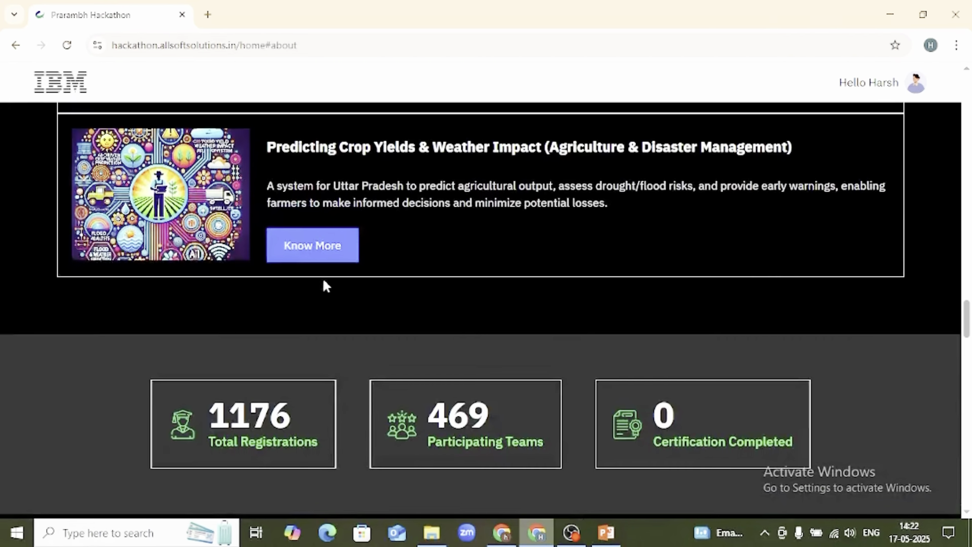
Step: Open the details of Personalized AI-Based Nutrition & Maternal Care and read its expectations, prerequisites and submission deadlines
scroll(324, 284, up, 8)
scroll(324, 284, up, 6)
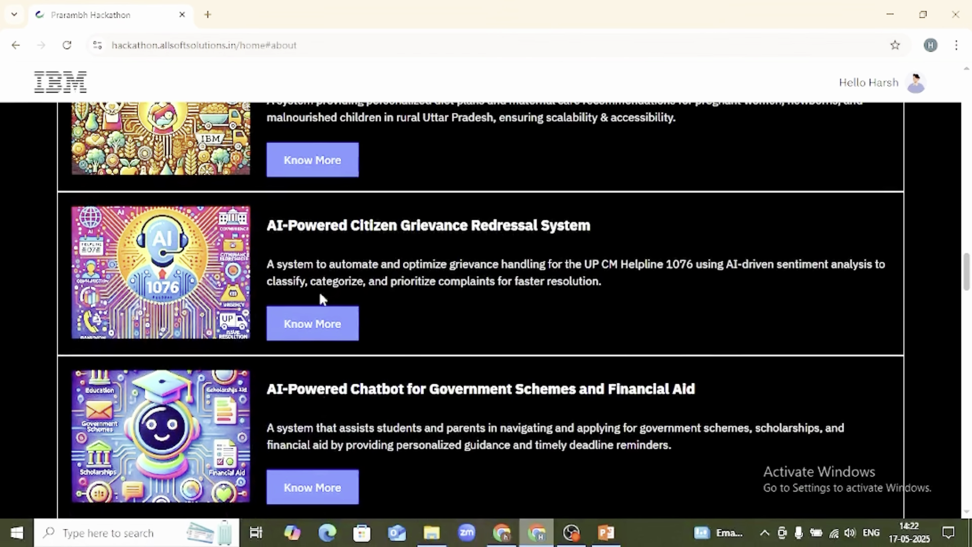
click(311, 296)
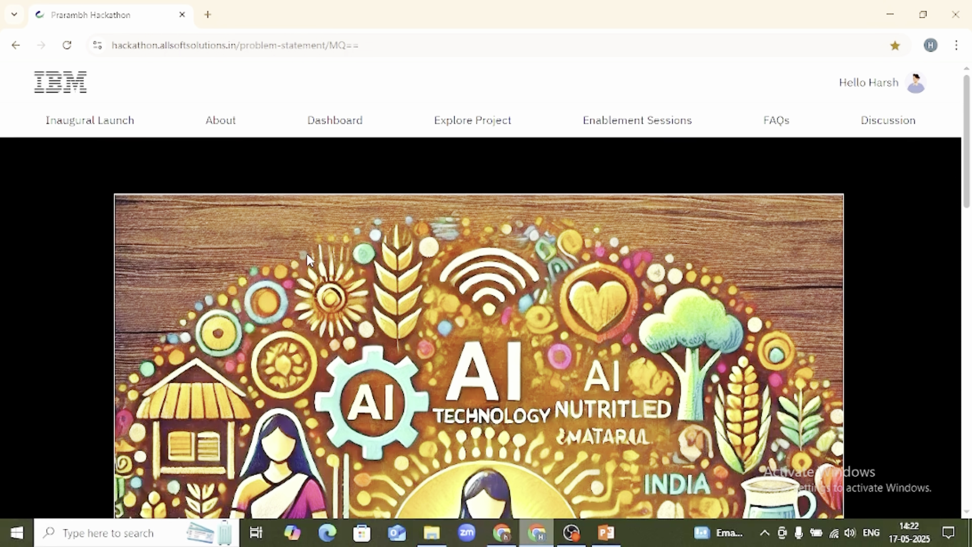
scroll(307, 256, down, 10)
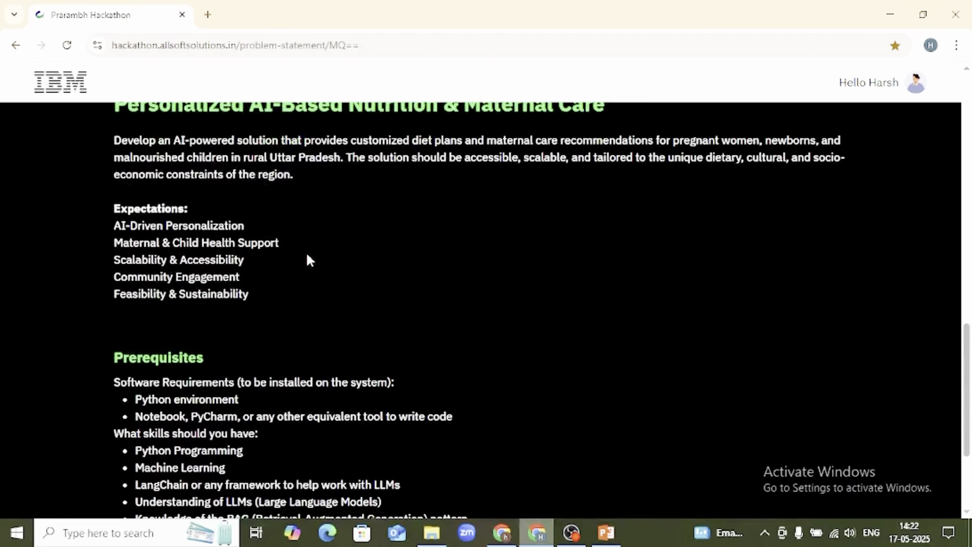
scroll(306, 258, up, 2)
scroll(317, 263, down, 4)
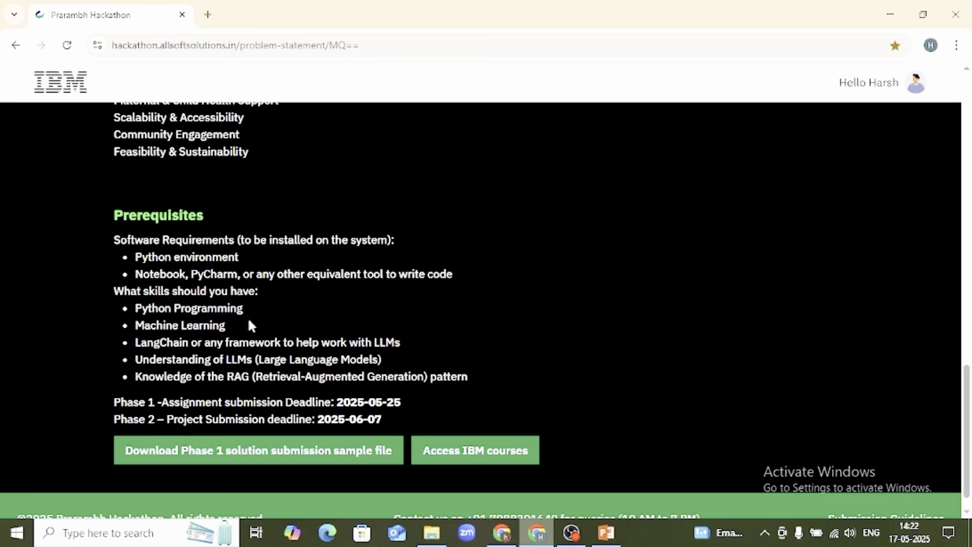
scroll(275, 337, down, 1)
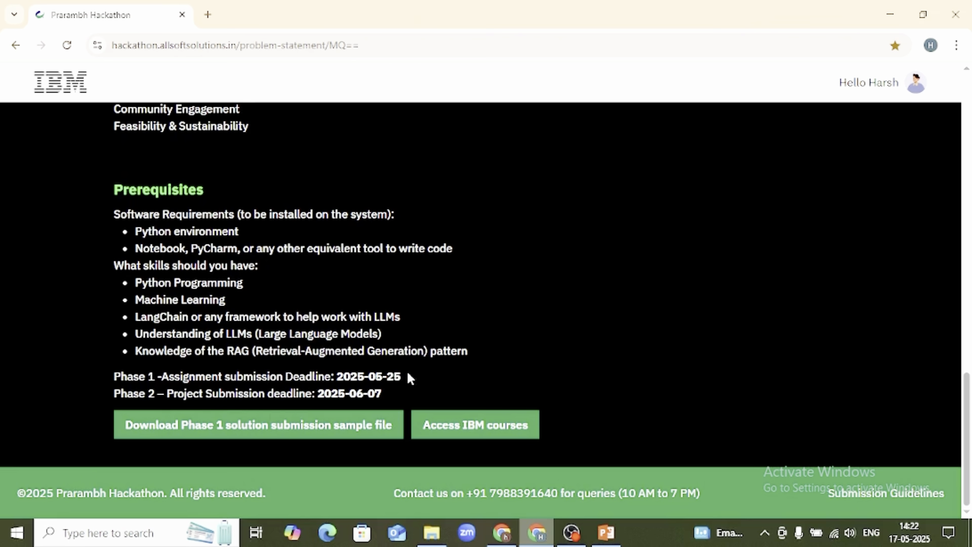
scroll(342, 350, up, 1)
scroll(341, 350, up, 15)
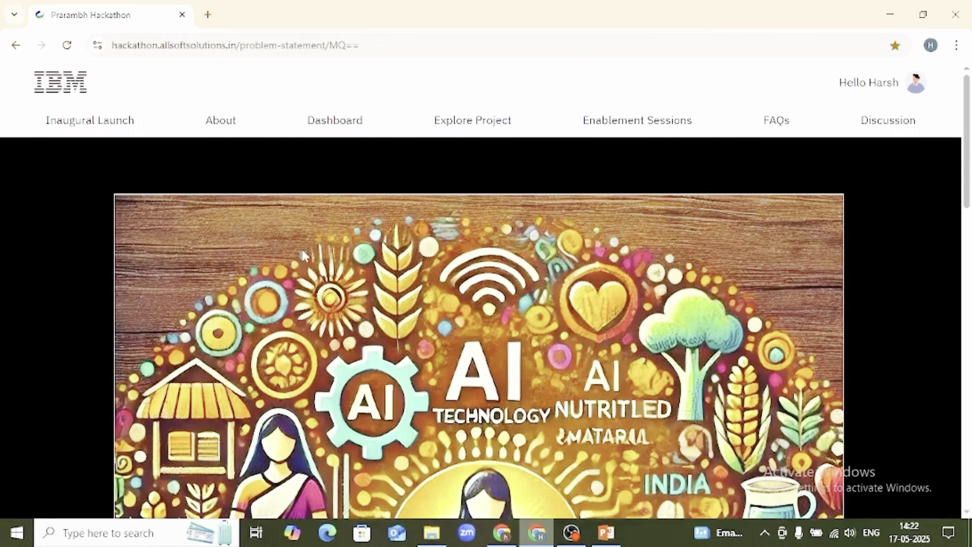
Step: Return to the About section and look through the other problem statements down to the Exciting Journey section
click(227, 131)
scroll(287, 292, down, 15)
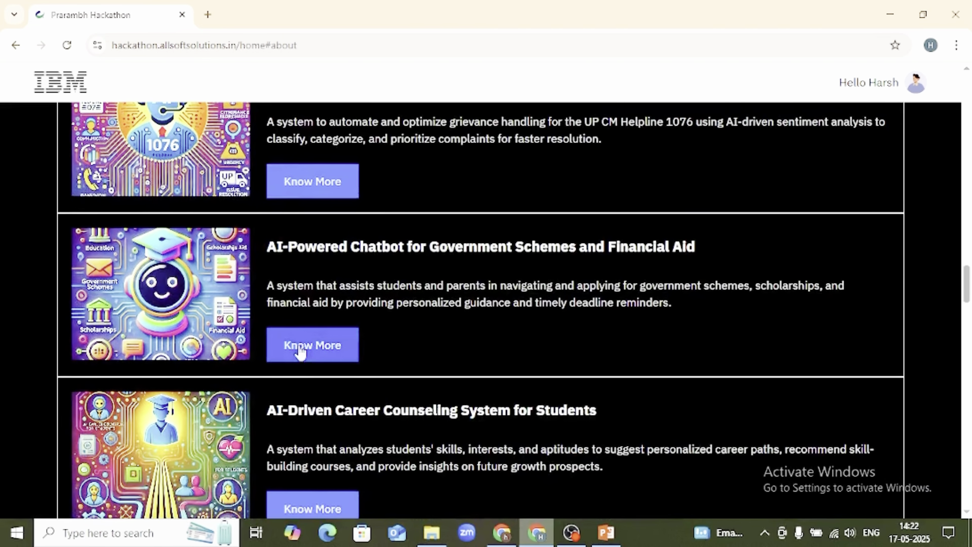
scroll(314, 340, down, 6)
scroll(304, 349, down, 5)
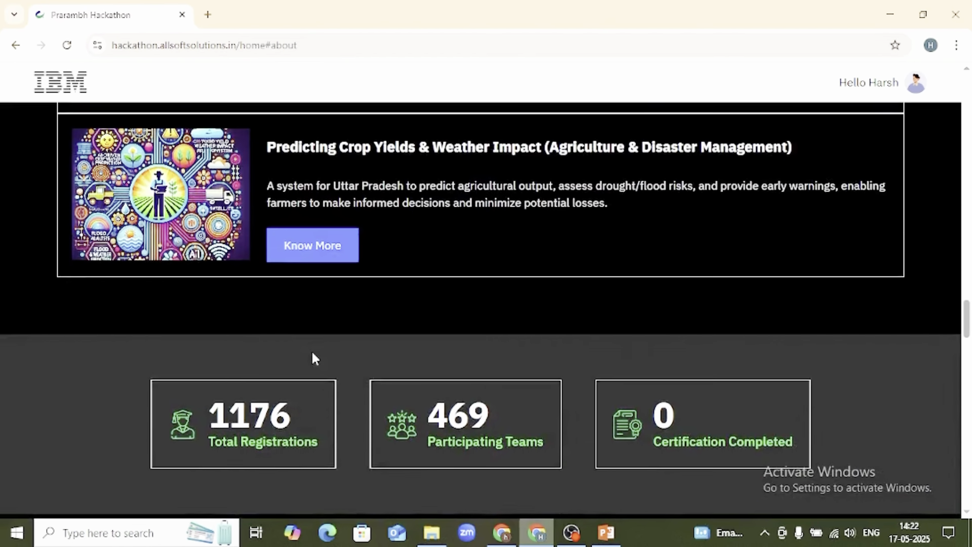
scroll(311, 357, down, 10)
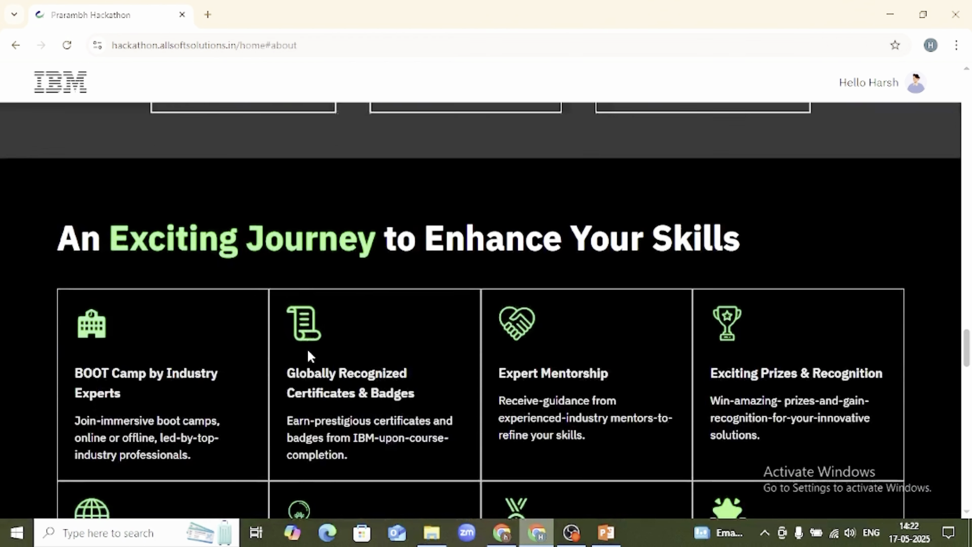
Step: Open the Submission Guidelines linked at the end of the home page and read the Project Submission Instructions
scroll(309, 356, down, 15)
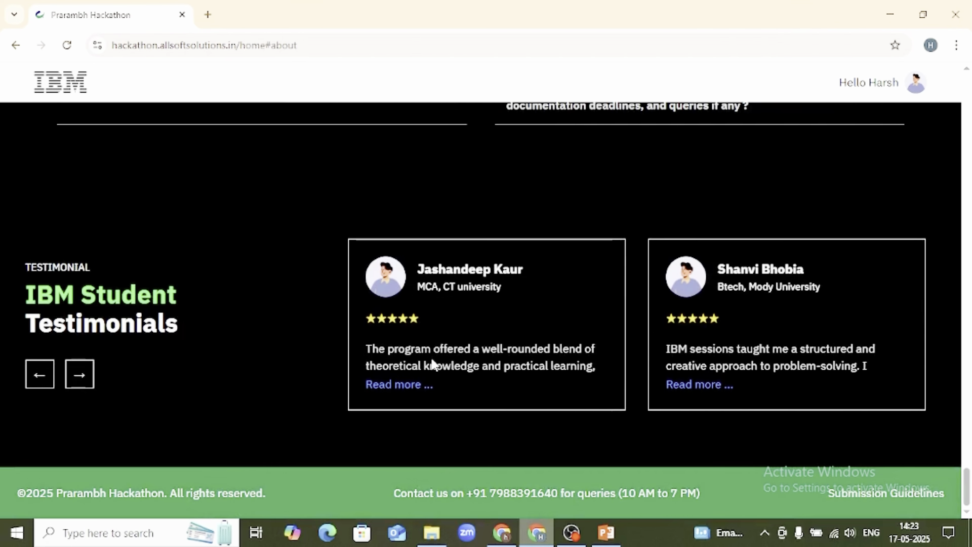
click(882, 493)
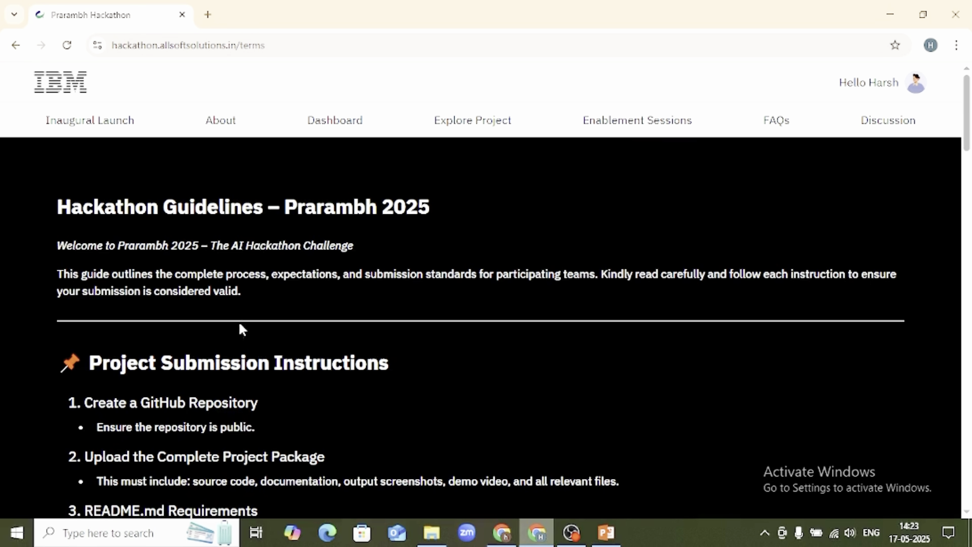
scroll(216, 270, down, 3)
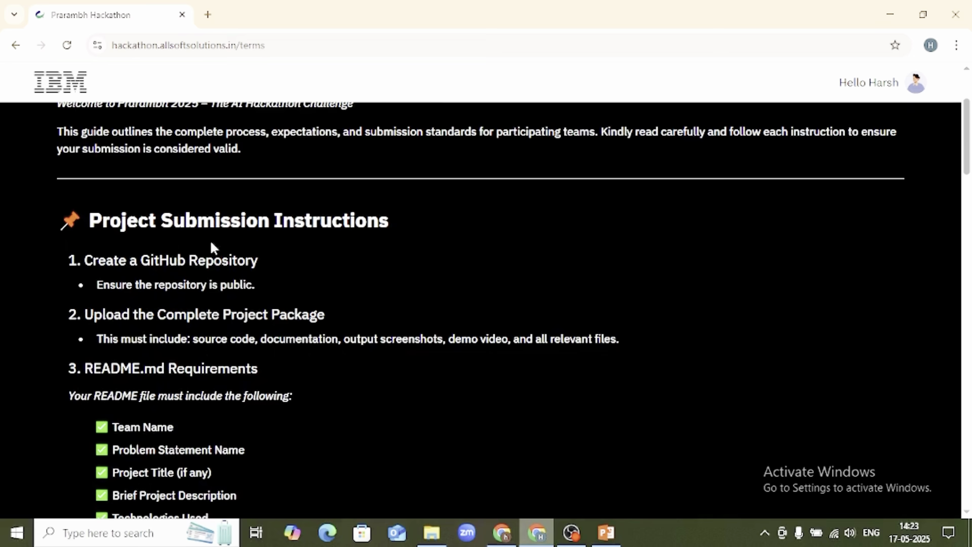
scroll(309, 298, up, 3)
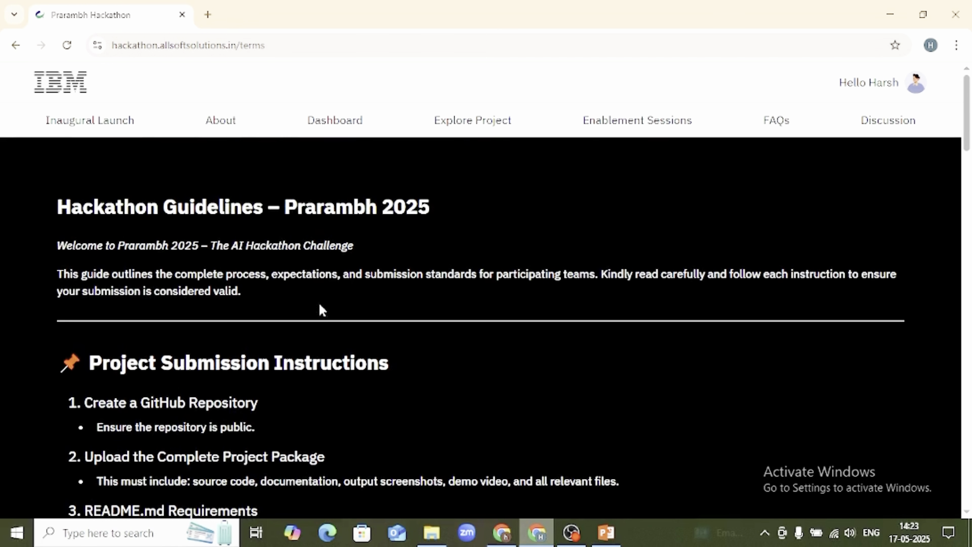
Step: Return to the About section and look back through the event schedule to the beginning of the home page
click(218, 124)
scroll(457, 252, up, 15)
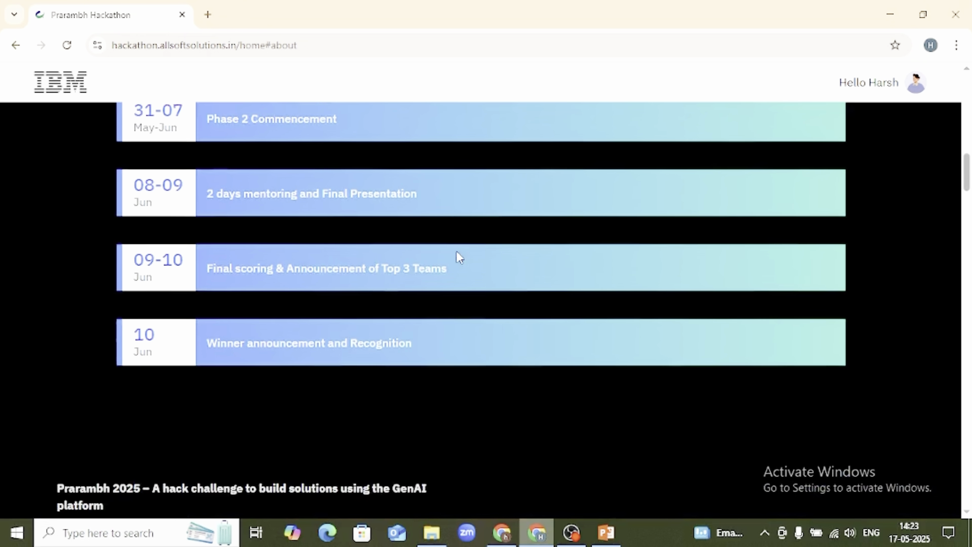
scroll(457, 252, up, 2)
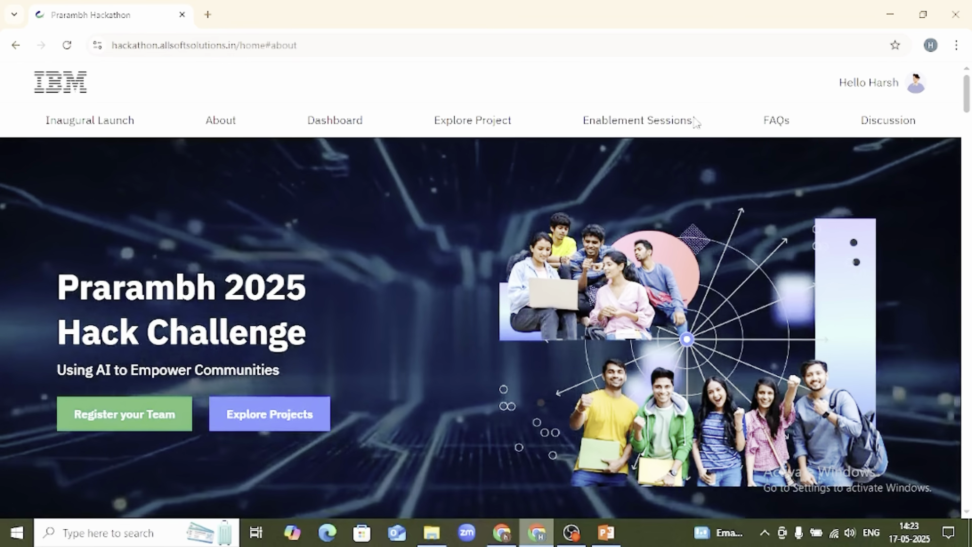
Step: Go to the Explore Project section, look through the project use cases, and return to the beginning of the home page
click(449, 124)
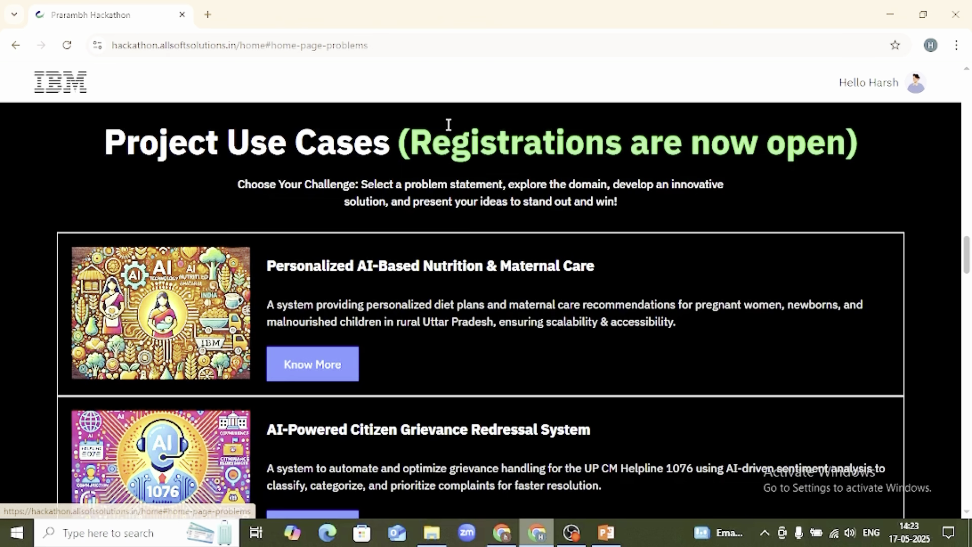
scroll(505, 243, down, 8)
scroll(488, 219, up, 20)
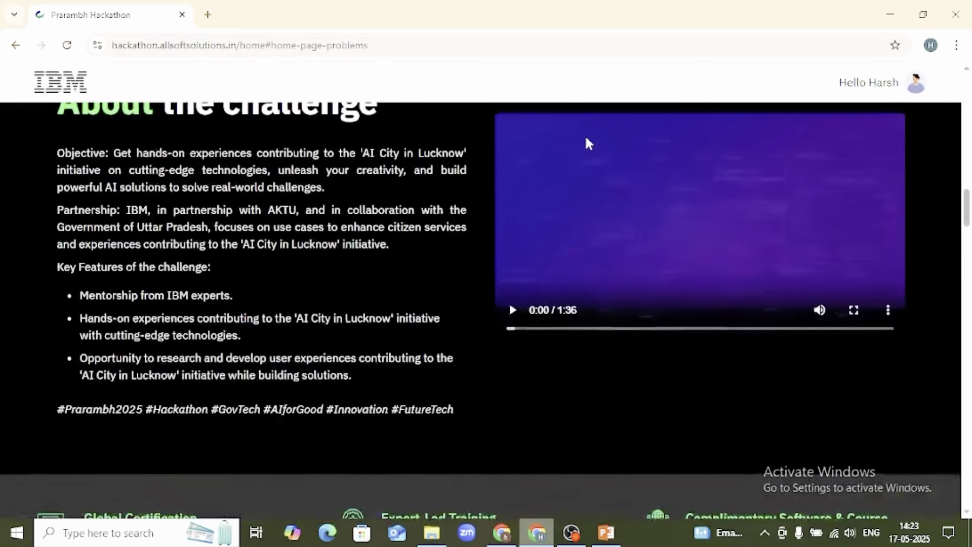
scroll(577, 136, up, 10)
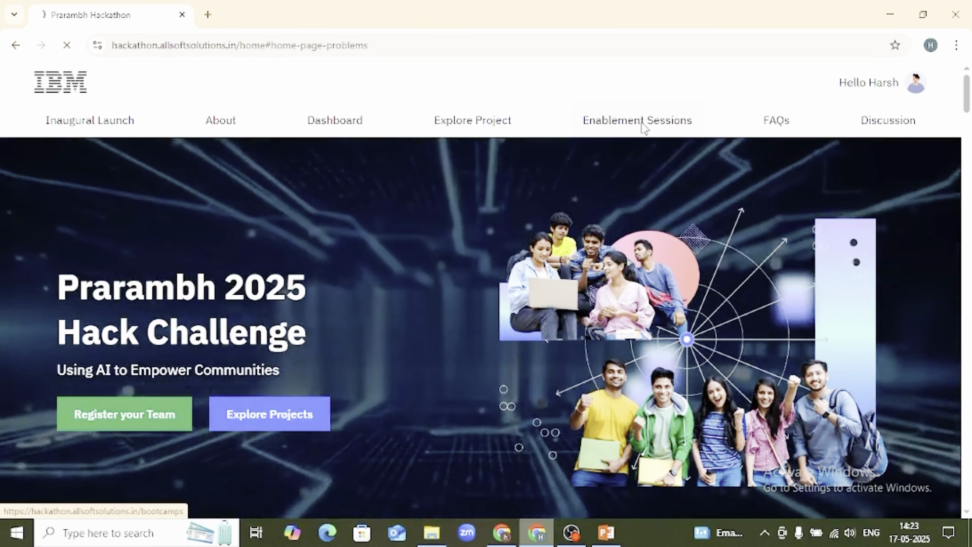
Step: Open Enablement Sessions and look over the Hindi and English Registration Query Sessions
click(642, 127)
scroll(501, 293, down, 3)
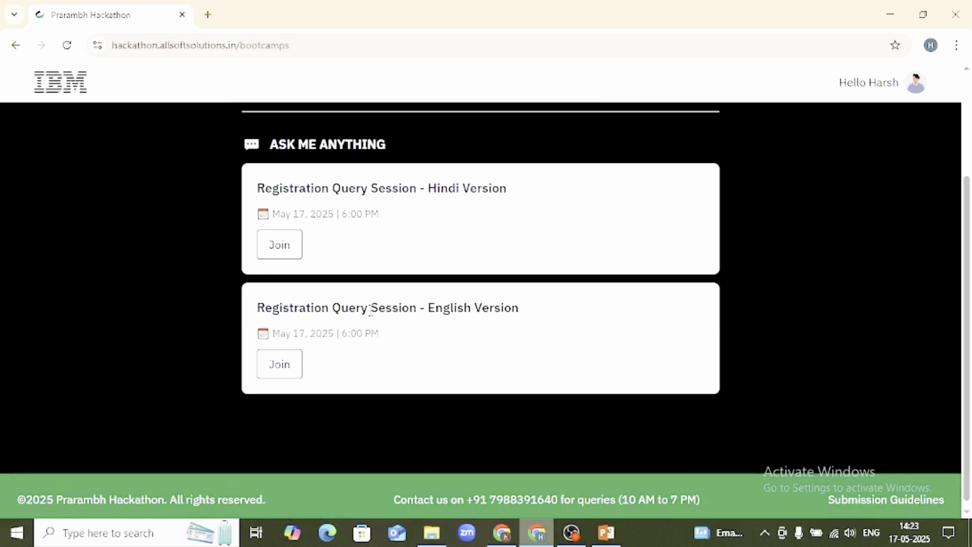
scroll(370, 309, up, 3)
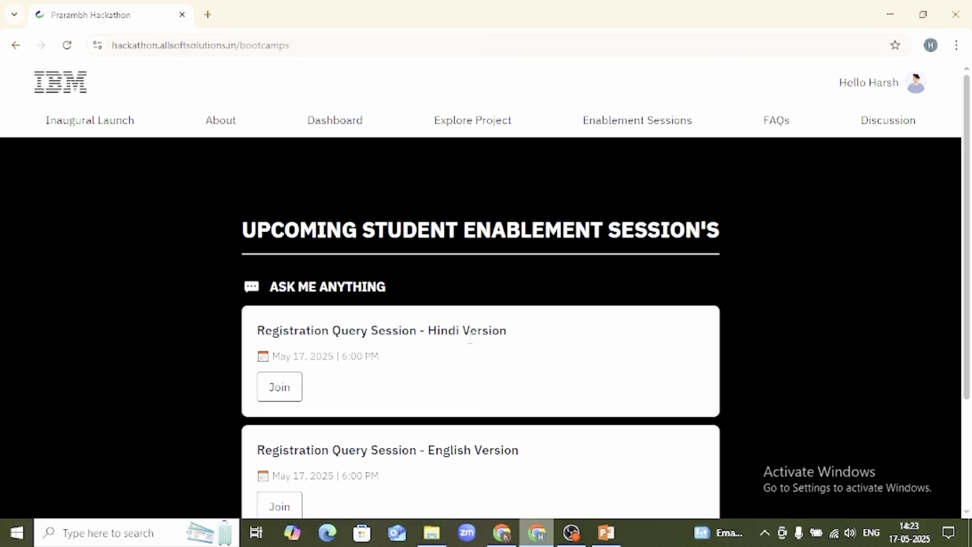
scroll(363, 388, down, 3)
scroll(377, 324, up, 3)
Step: Go to the home page's Dashboard section, view the participation statistics, and return to the beginning of the page
click(331, 124)
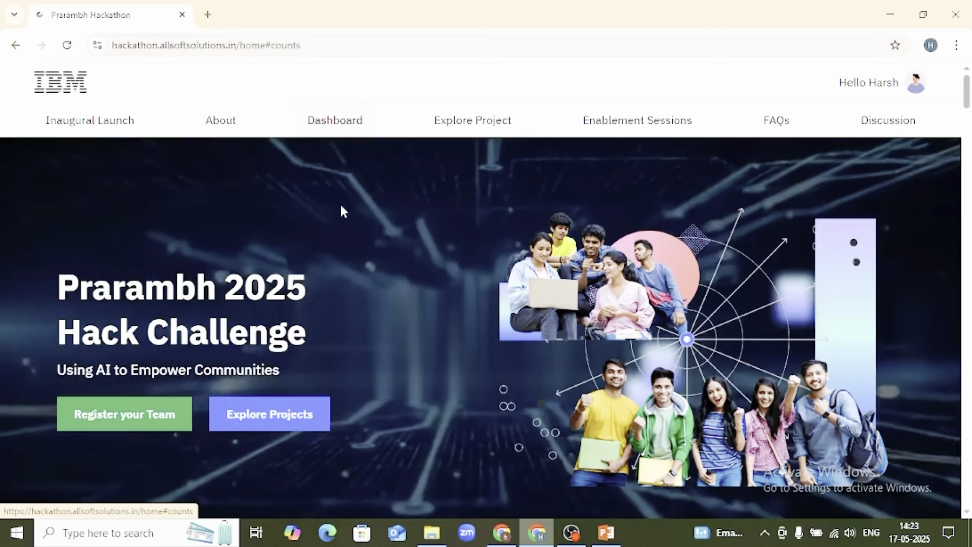
scroll(709, 243, down, 10)
scroll(713, 251, up, 10)
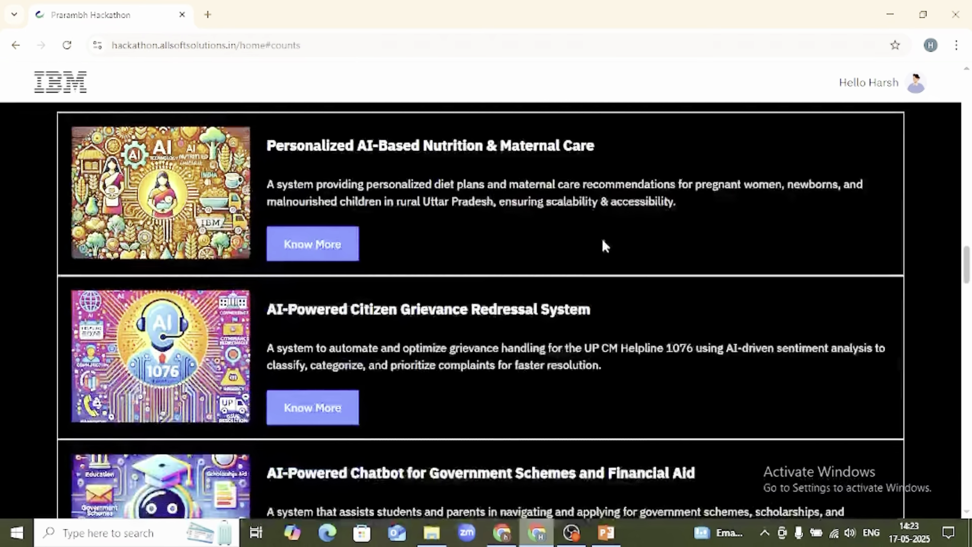
scroll(406, 246, up, 4)
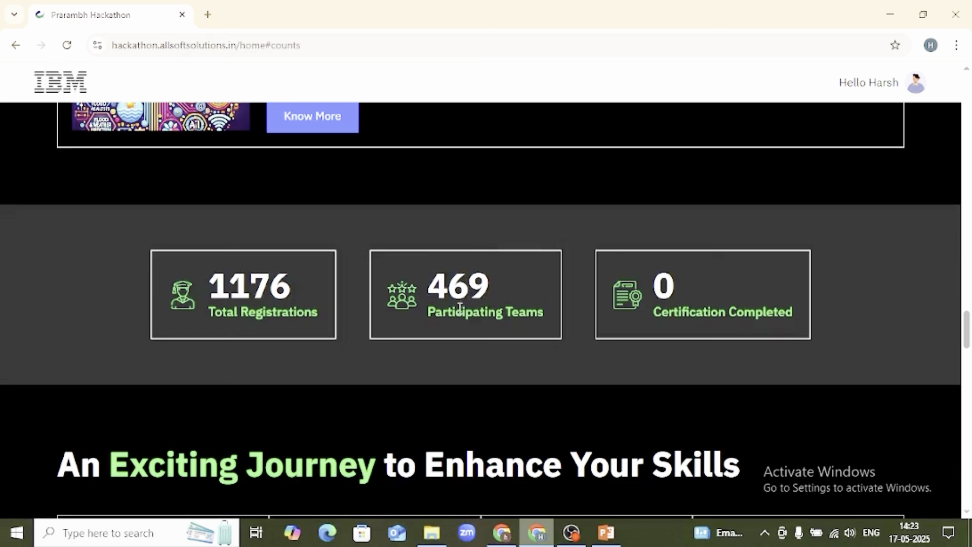
scroll(501, 284, up, 15)
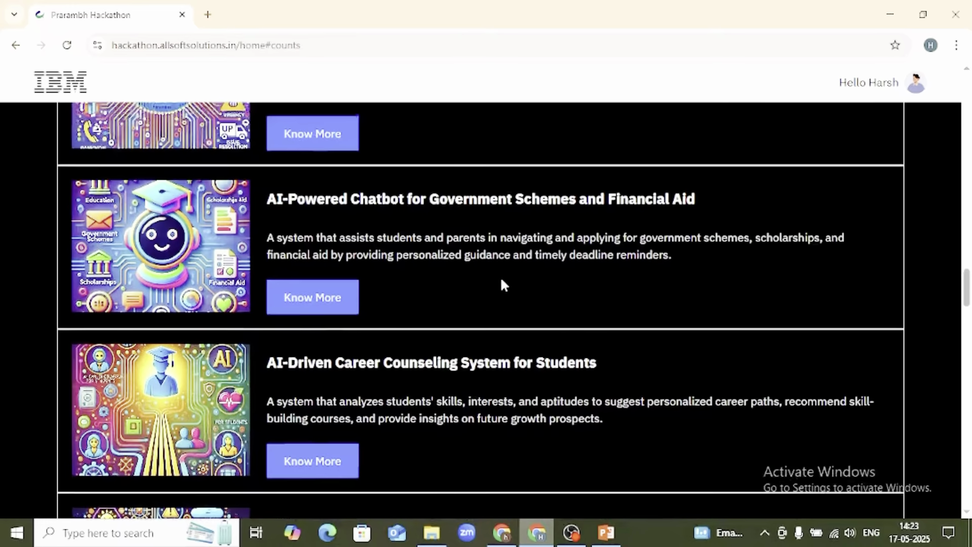
scroll(504, 285, up, 10)
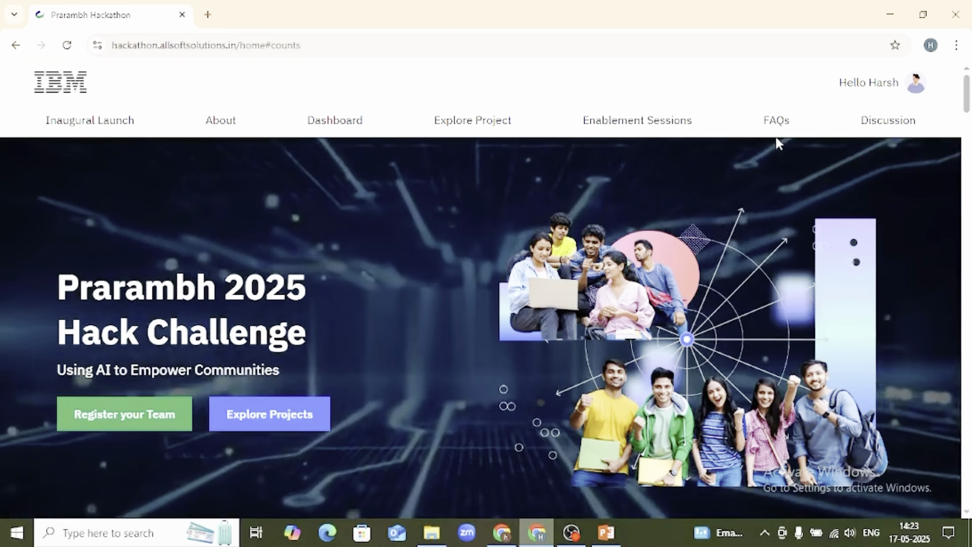
Step: Open Discussion to reach the participant dashboard, and view the team's selected problem statement there
click(881, 121)
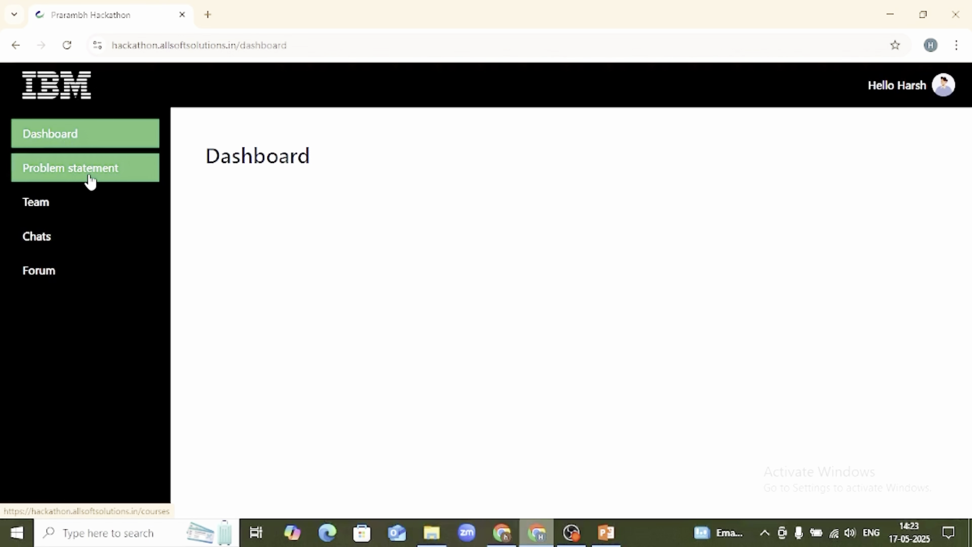
click(90, 181)
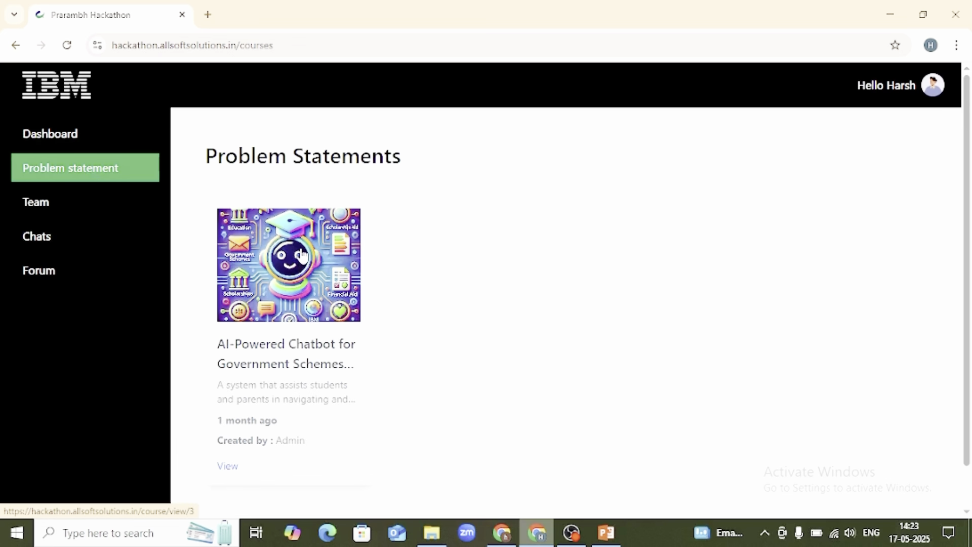
scroll(284, 311, down, 1)
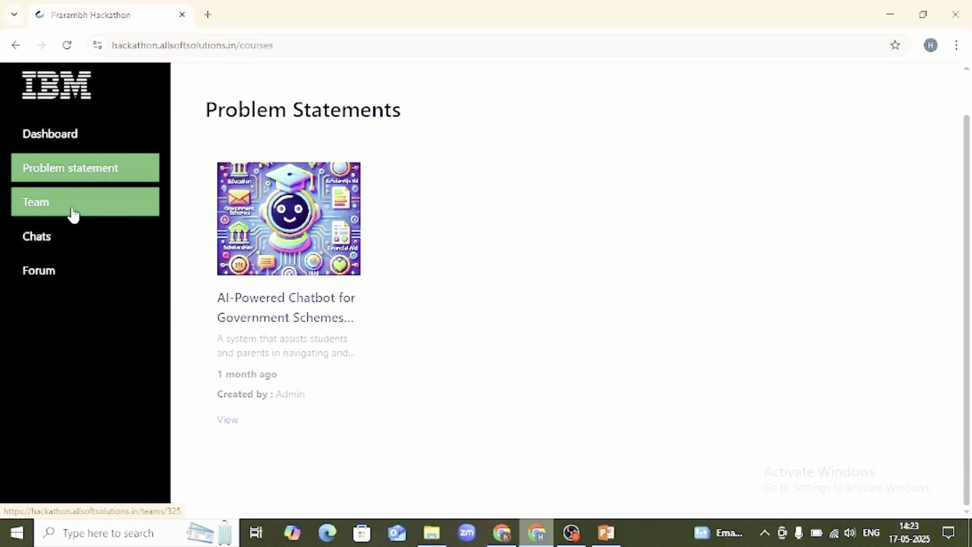
Step: Switch to the team registration form, look over its member detail fields, and return to the dashboard window with the Team page
click(502, 532)
scroll(443, 329, down, 4)
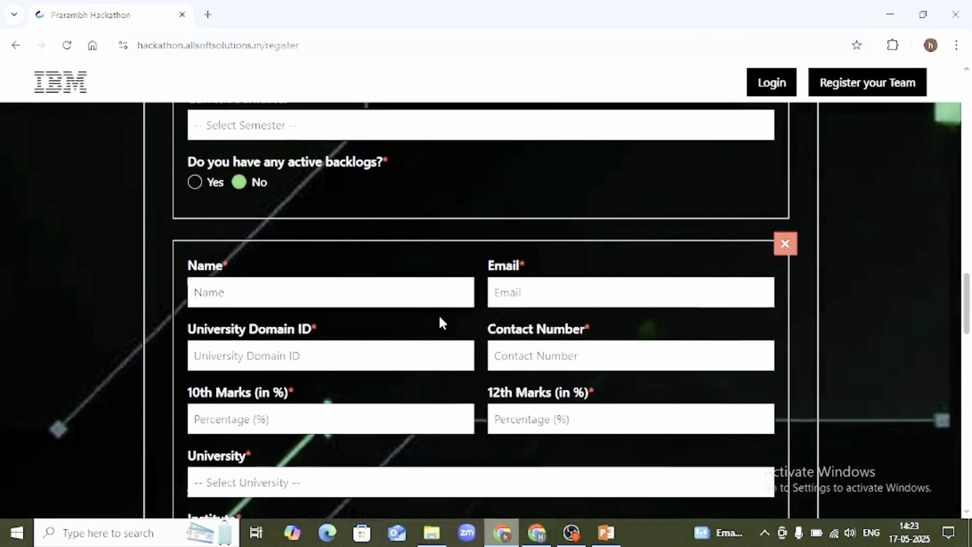
scroll(441, 324, down, 5)
click(537, 533)
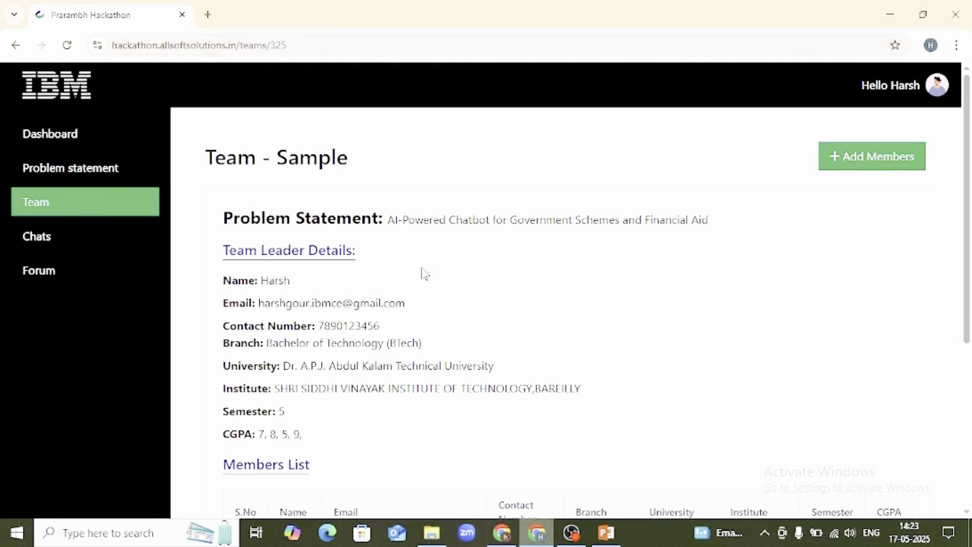
Step: Review the Sample team's leader details and Members List on the Team page
scroll(392, 279, down, 4)
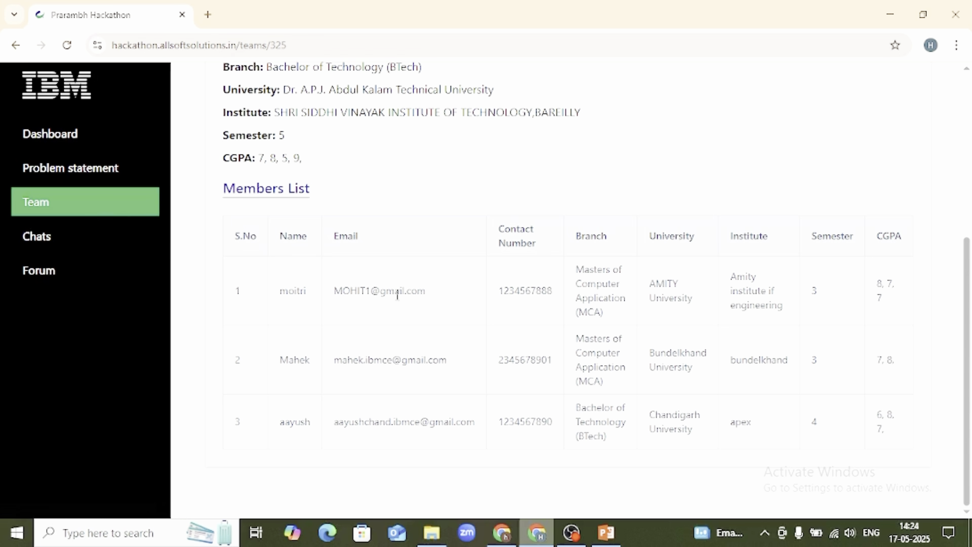
scroll(350, 331, up, 5)
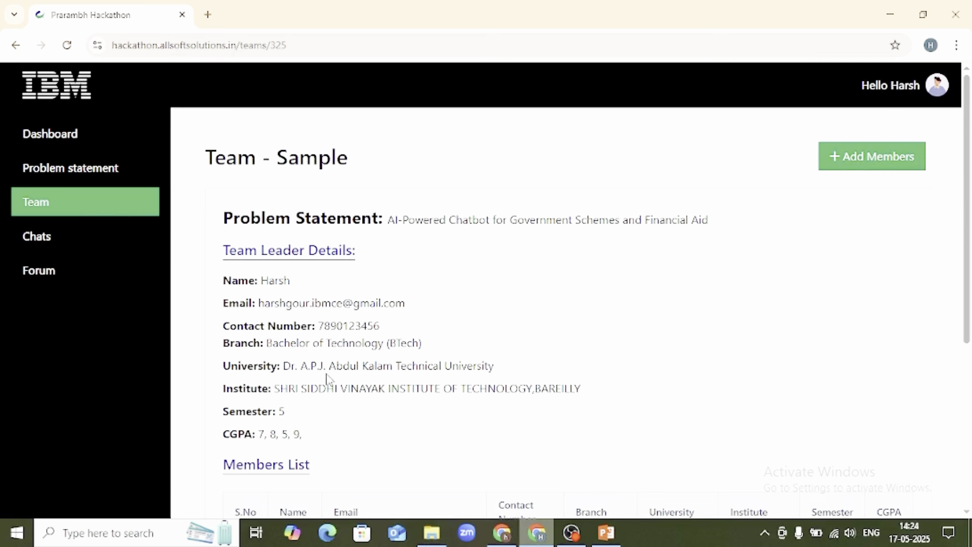
scroll(326, 379, down, 5)
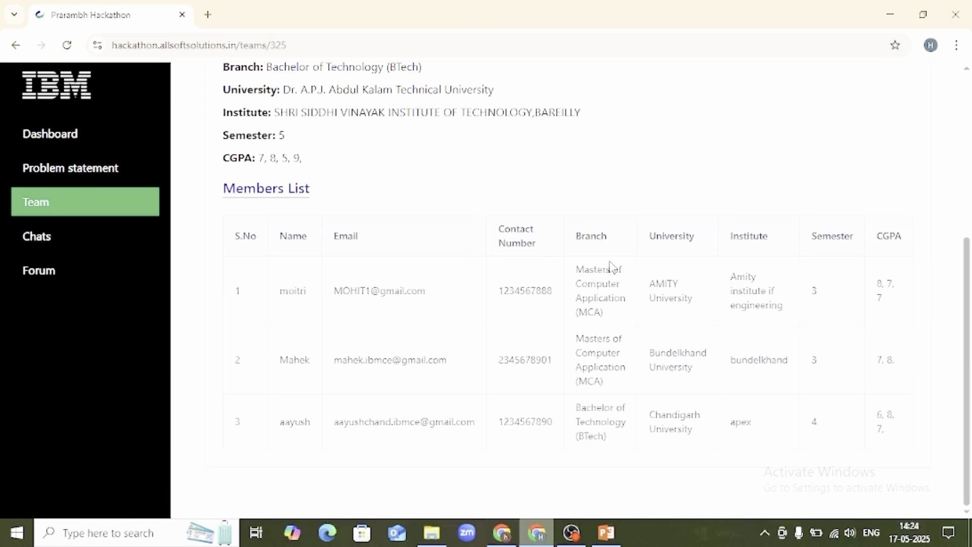
scroll(267, 343, up, 4)
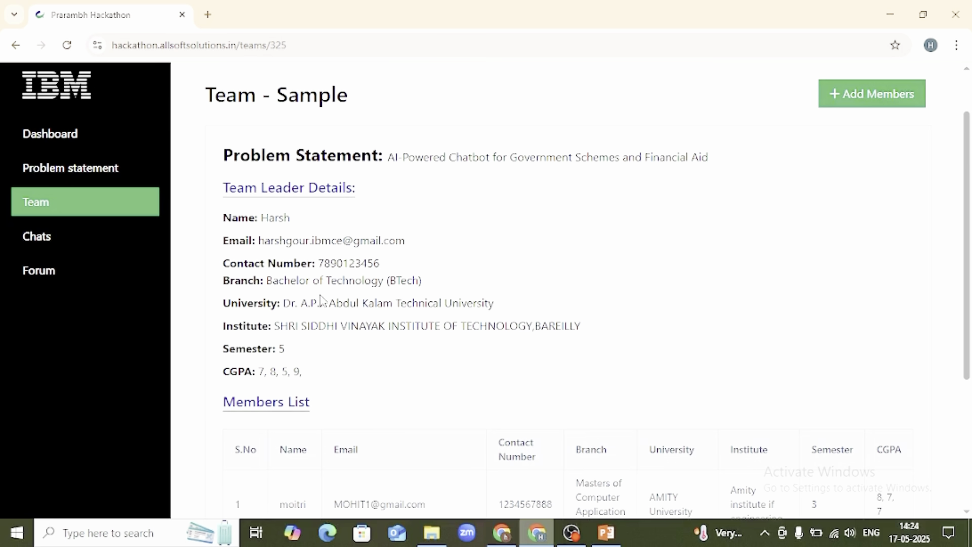
scroll(321, 300, up, 1)
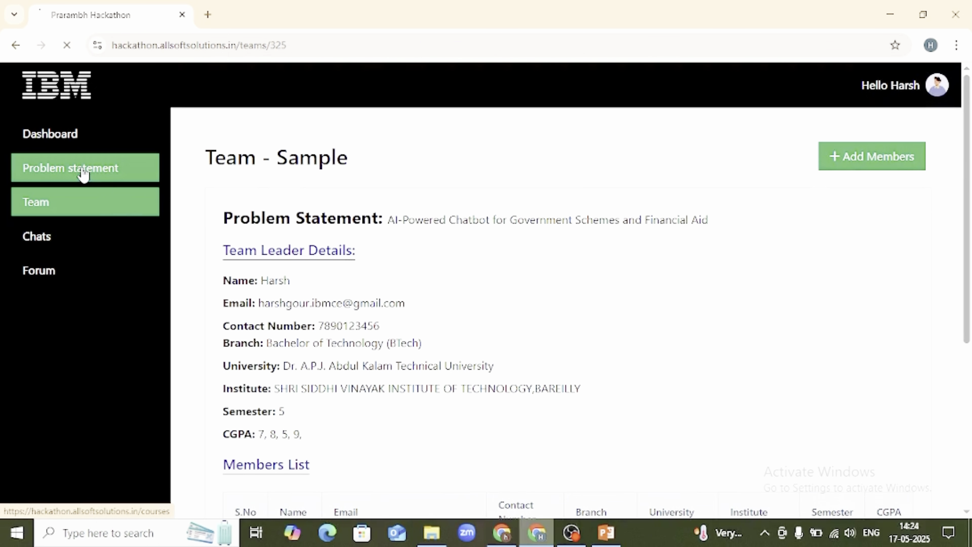
Step: From the Problem Statements page, view the AI-Powered Chatbot for Government Schemes and Financial Aid details down to the Upload Solution option
scroll(306, 321, down, 1)
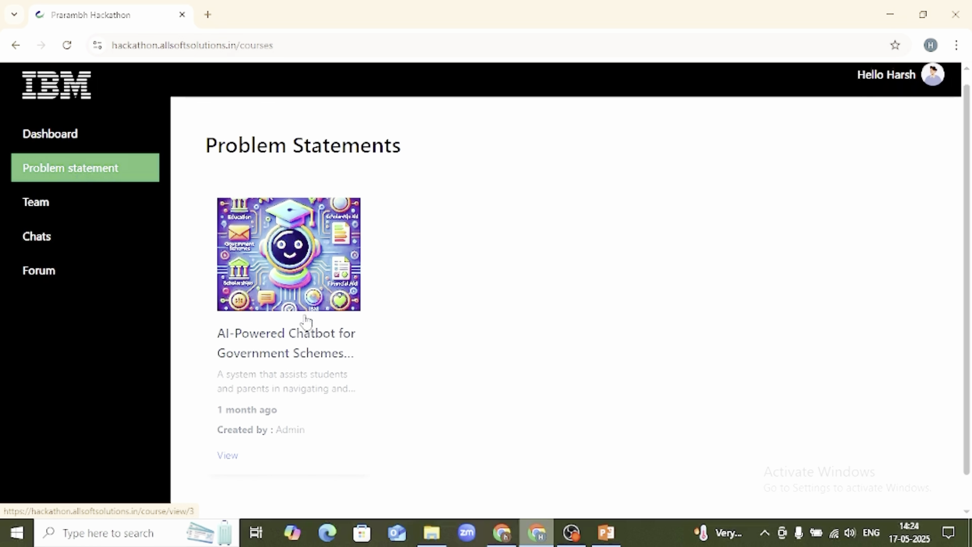
scroll(306, 321, down, 1)
click(230, 422)
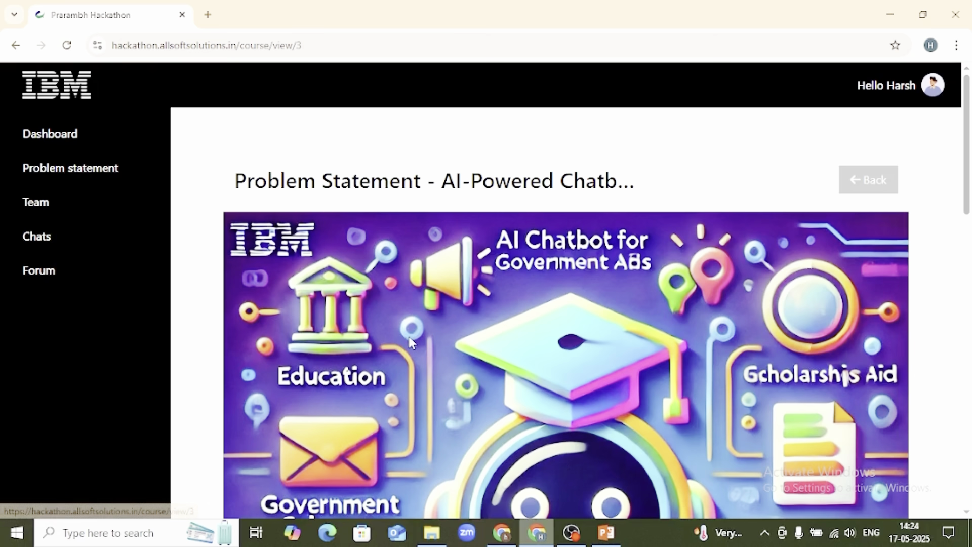
scroll(408, 335, down, 15)
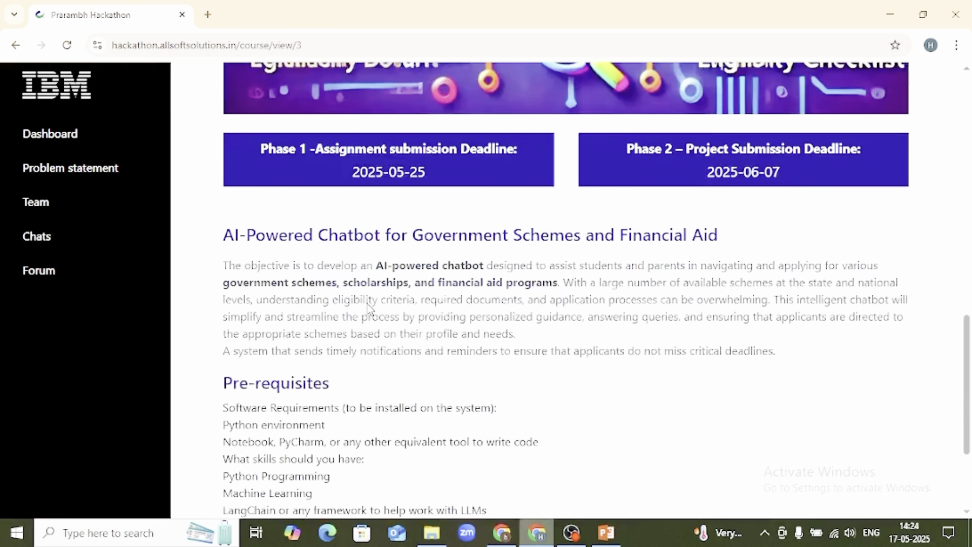
scroll(368, 307, down, 5)
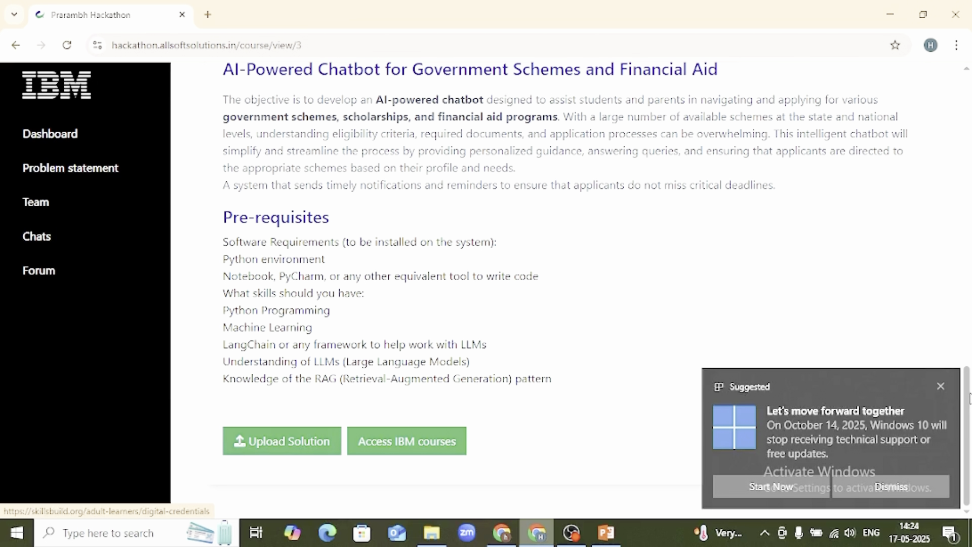
Step: Dismiss the Windows notification and review the chatbot problem statement's submission deadlines, pre-requisites and solution upload options again
click(937, 378)
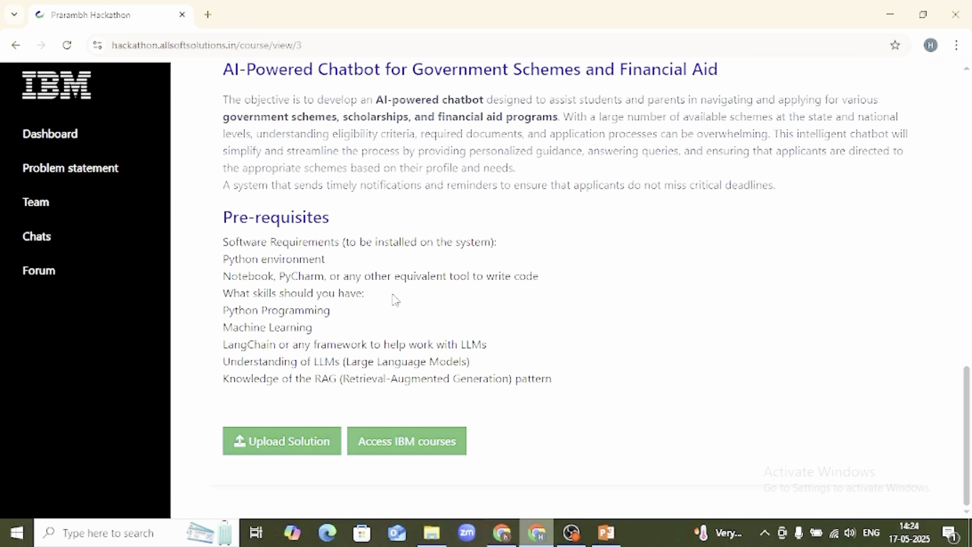
scroll(406, 329, up, 15)
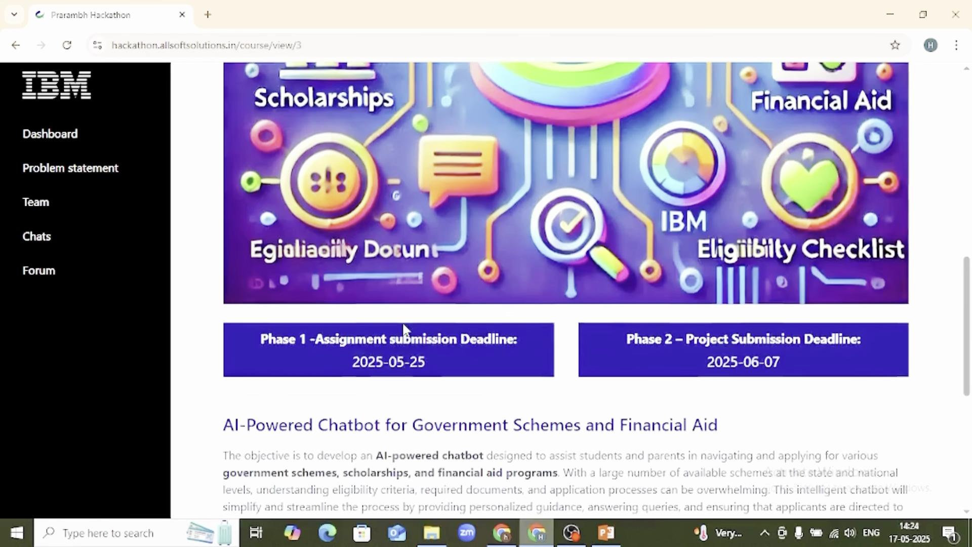
scroll(405, 330, down, 8)
scroll(402, 321, down, 10)
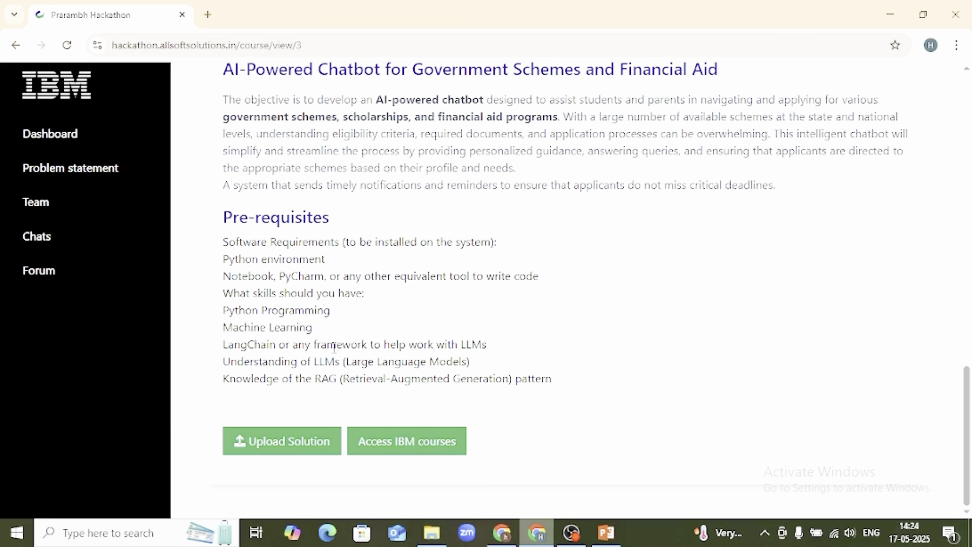
scroll(334, 348, up, 15)
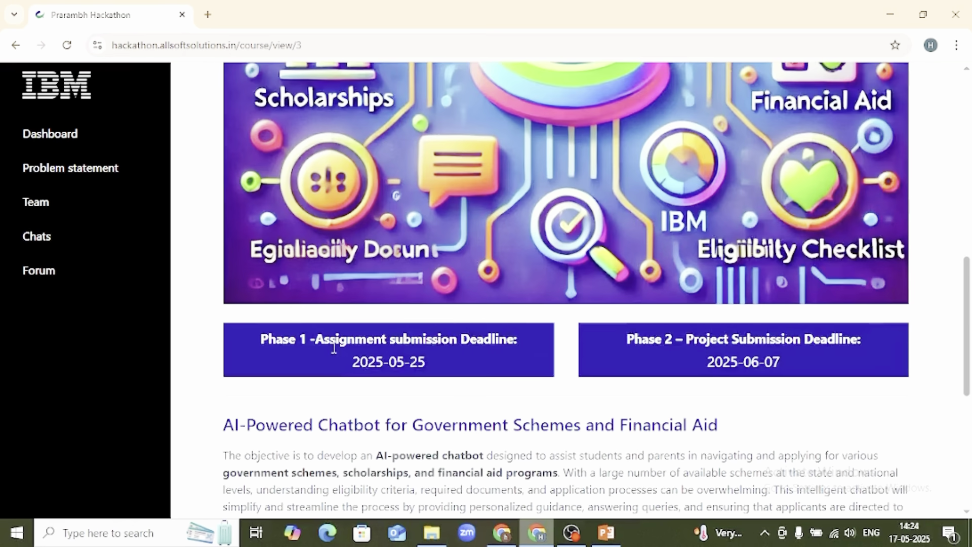